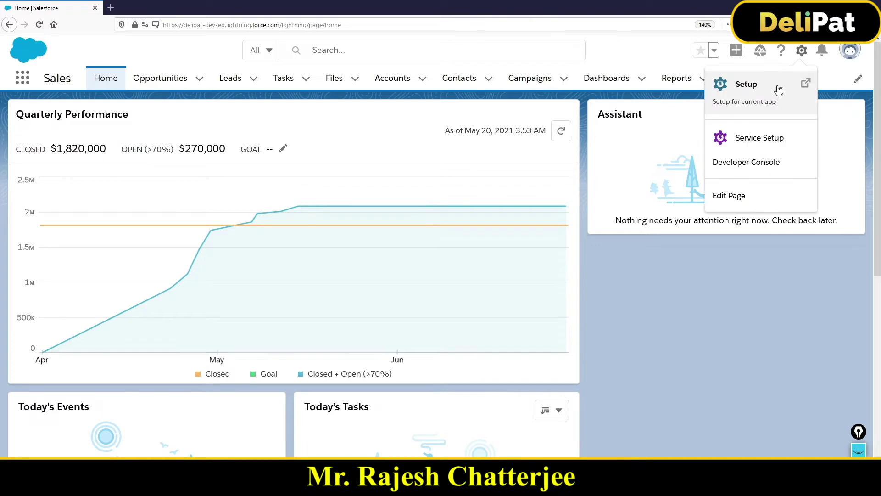
# Open Setup for the current app and block the site's notification request.
pyautogui.click(779, 88)
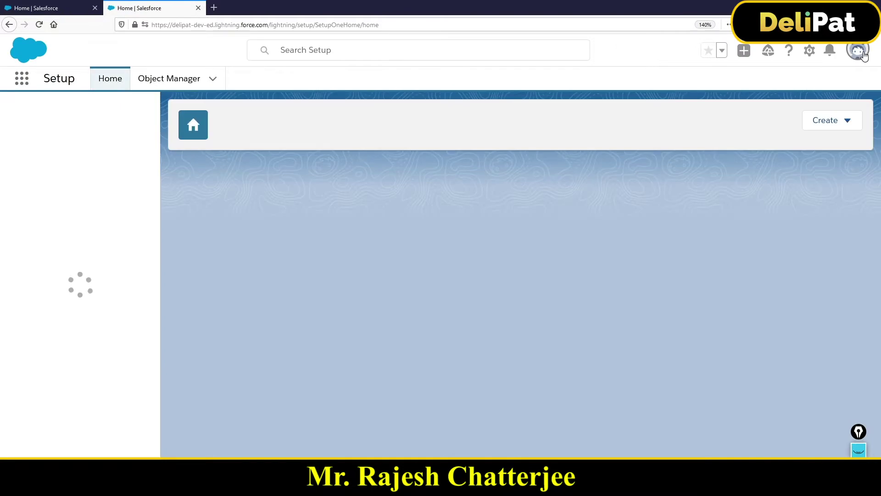
pyautogui.click(862, 53)
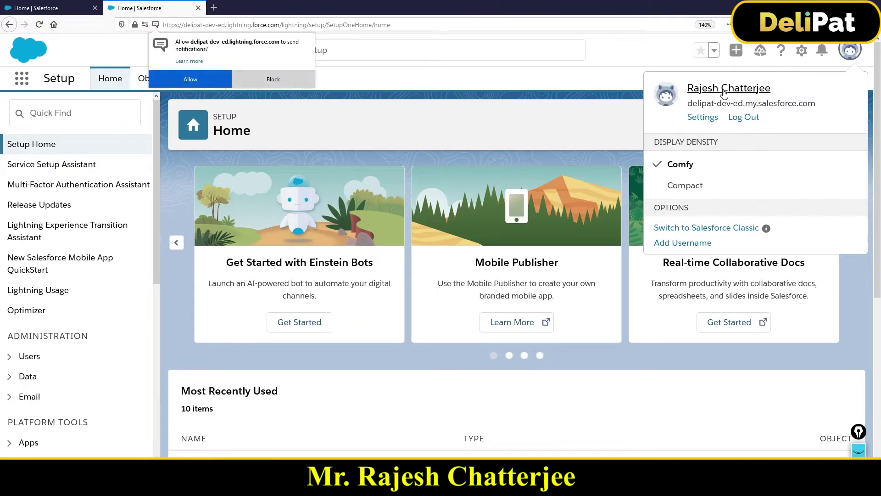
pyautogui.click(264, 83)
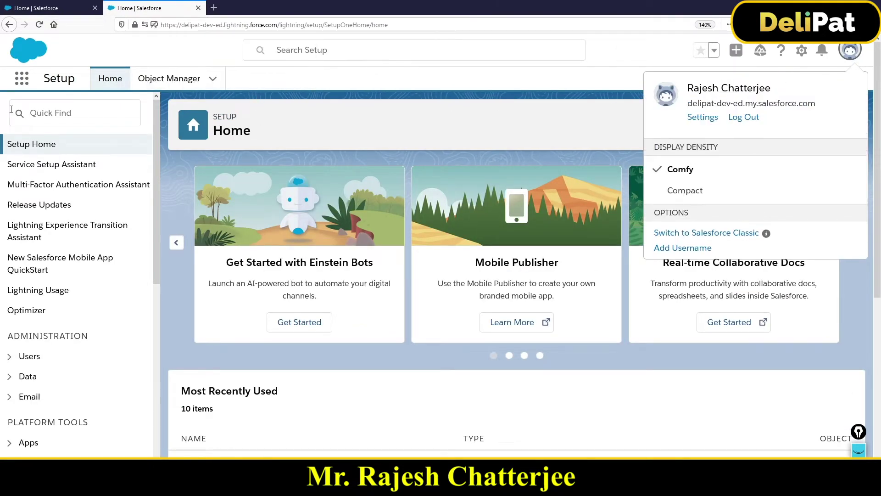
# Search the setup options for "shar" and open Sharing Settings.
pyautogui.click(32, 110)
pyautogui.write('sh')
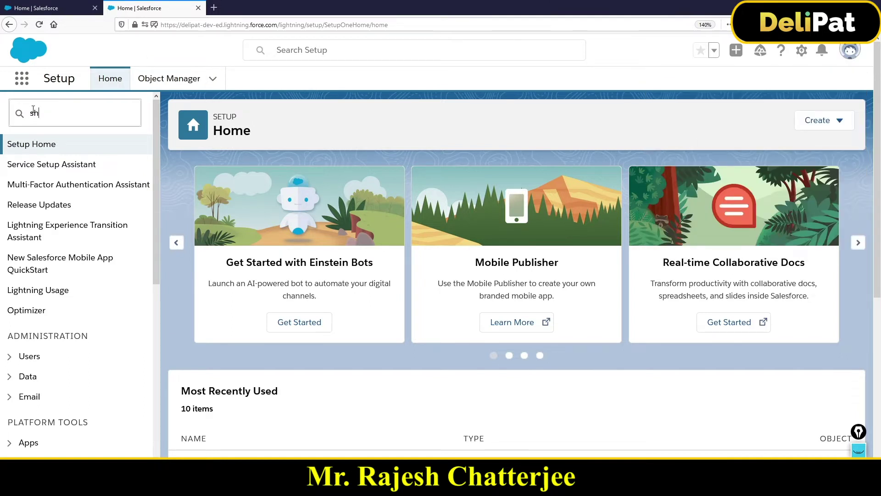
pyautogui.write('ar')
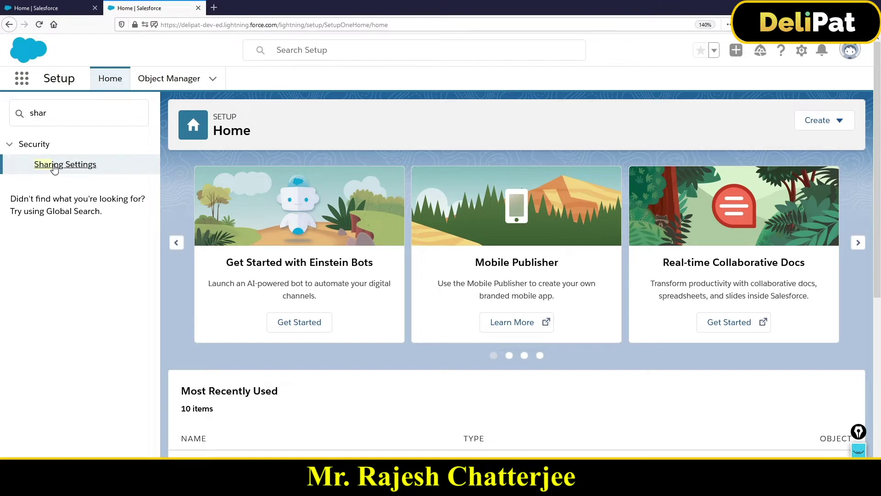
pyautogui.click(54, 167)
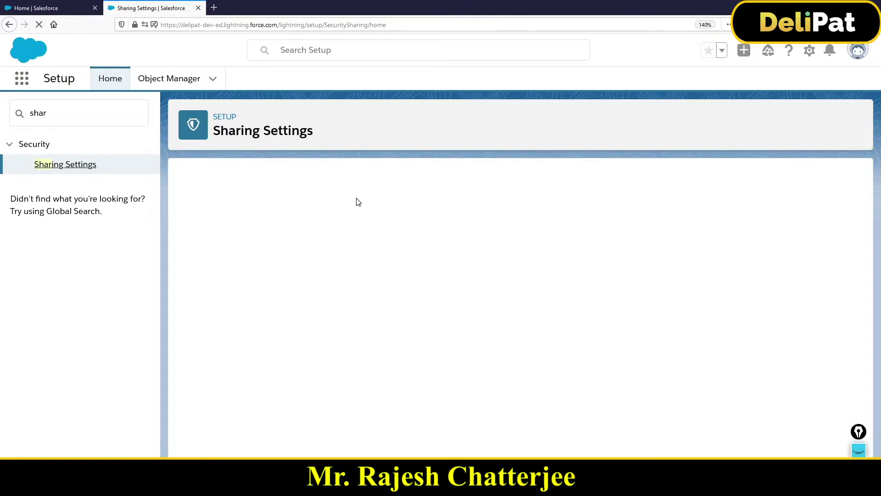
# Review the default internal and external access levels of the listed objects in Sharing Settings.
pyautogui.scroll(-3, 294, 216)
pyautogui.moveTo(201, 231); pyautogui.dragTo(294, 235)
pyautogui.scroll(-10, 393, 319)
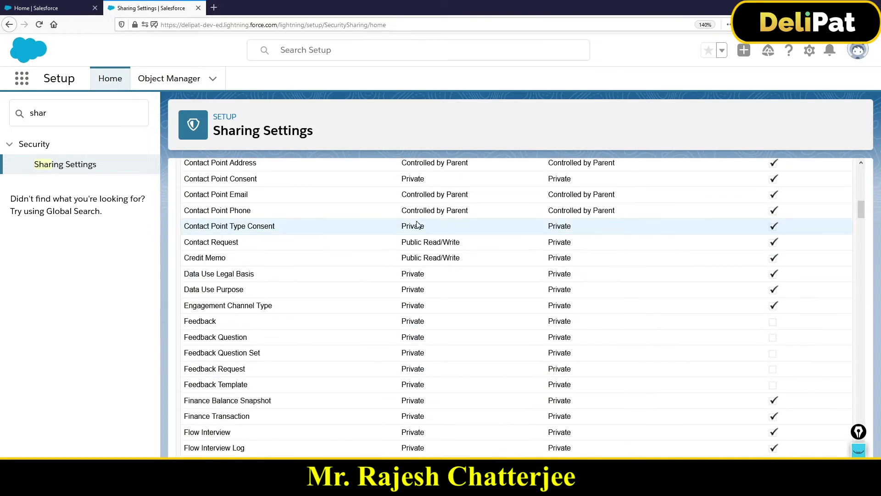
pyautogui.moveTo(548, 179); pyautogui.dragTo(499, 191)
pyautogui.scroll(-8, 457, 335)
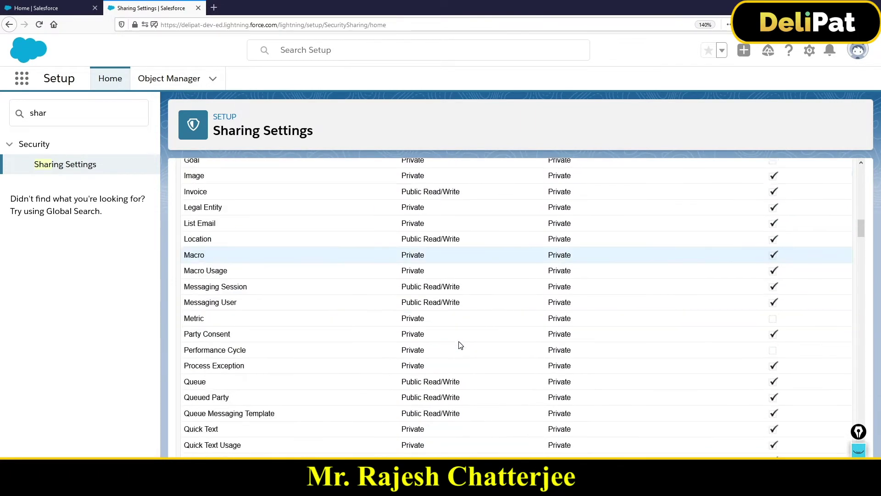
pyautogui.scroll(-7, 460, 345)
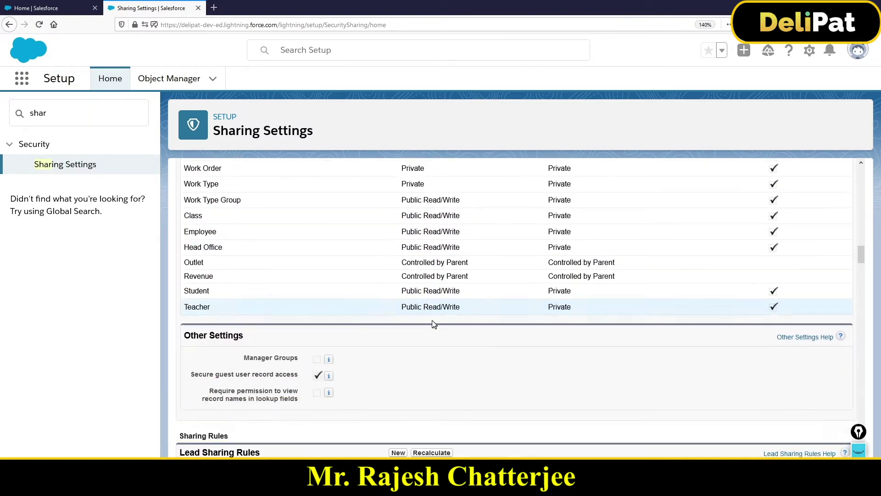
# Examine the Sharing Rules sections for standard objects such as Lead, Account and Opportunity, and for custom objects such as Student and Teacher.
pyautogui.scroll(-4, 433, 324)
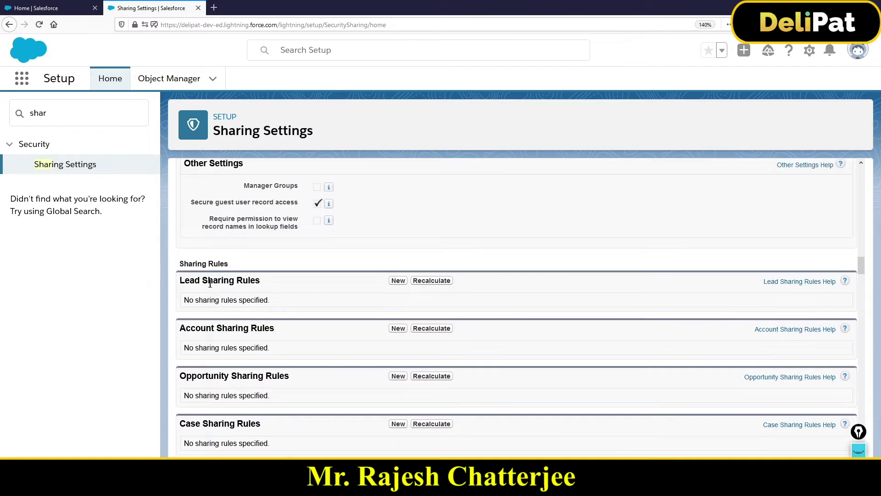
pyautogui.moveTo(203, 281); pyautogui.dragTo(255, 281)
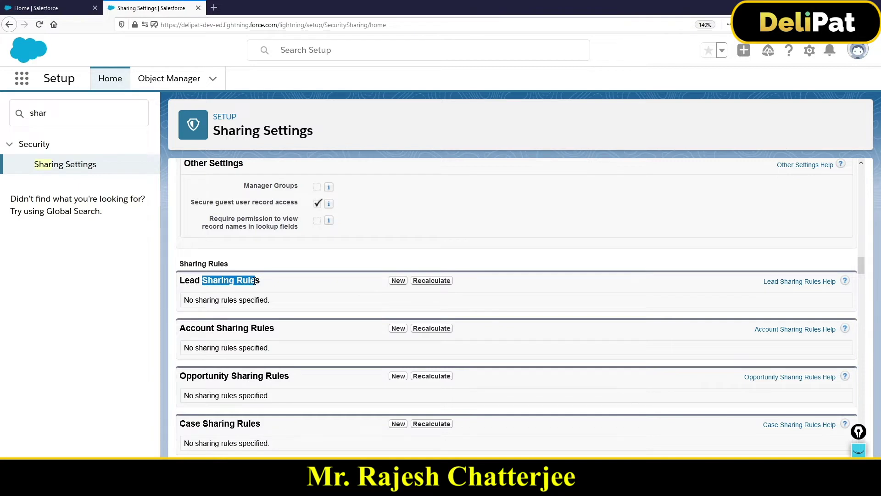
pyautogui.moveTo(185, 328); pyautogui.dragTo(262, 338)
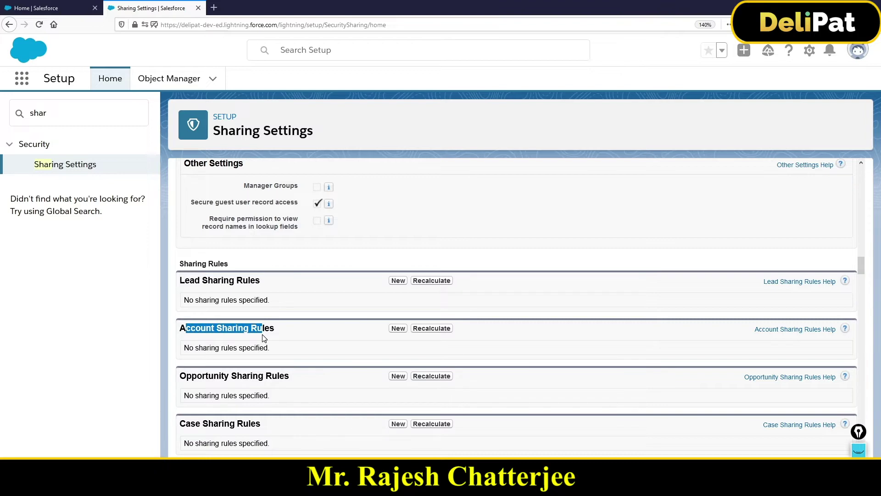
pyautogui.scroll(-3, 198, 303)
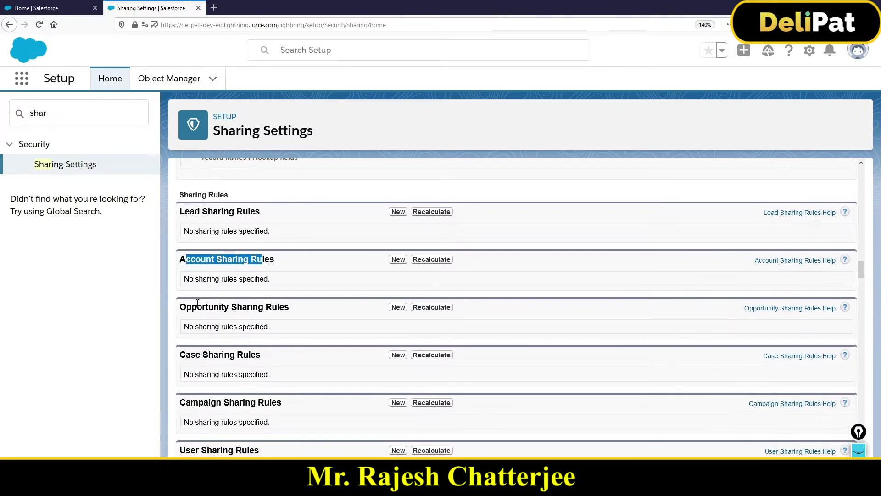
pyautogui.moveTo(197, 306); pyautogui.dragTo(265, 307)
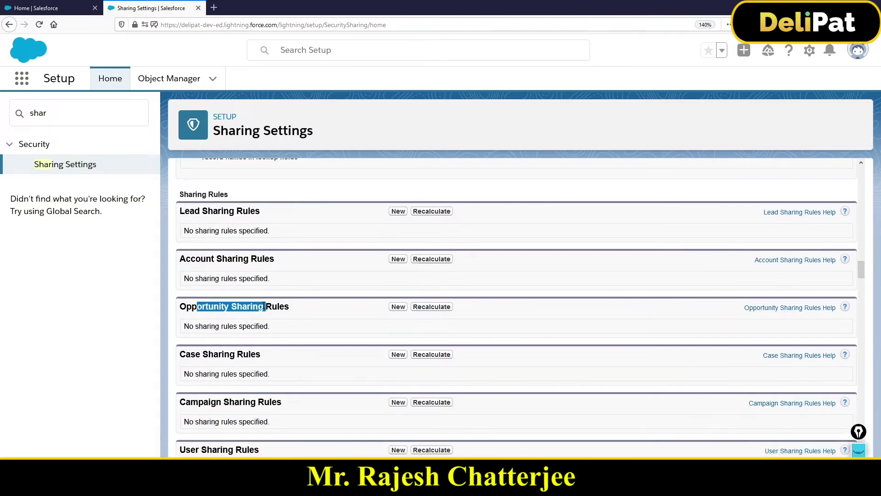
pyautogui.scroll(-20, 223, 378)
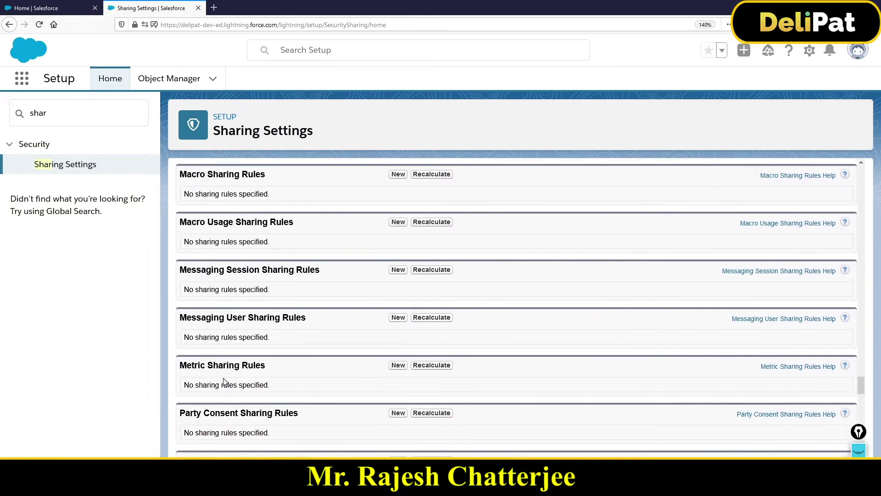
pyautogui.scroll(-20, 223, 379)
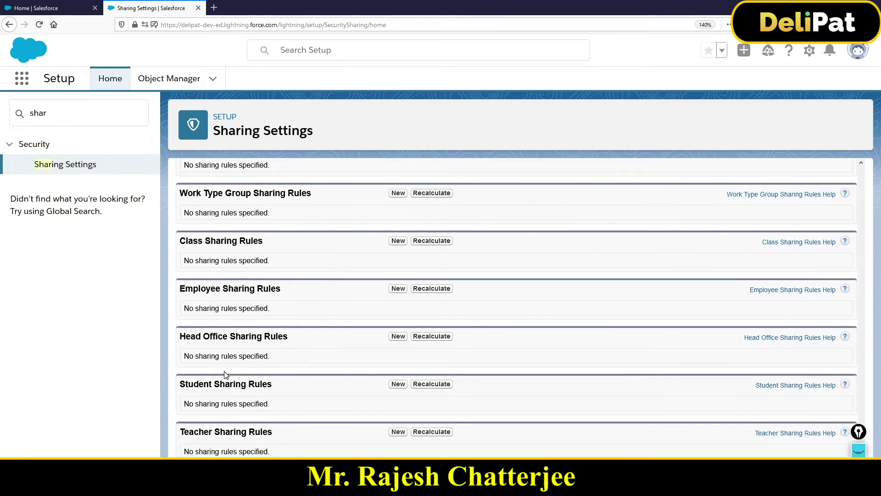
pyautogui.moveTo(187, 384); pyautogui.dragTo(249, 384)
pyautogui.moveTo(189, 431); pyautogui.dragTo(235, 432)
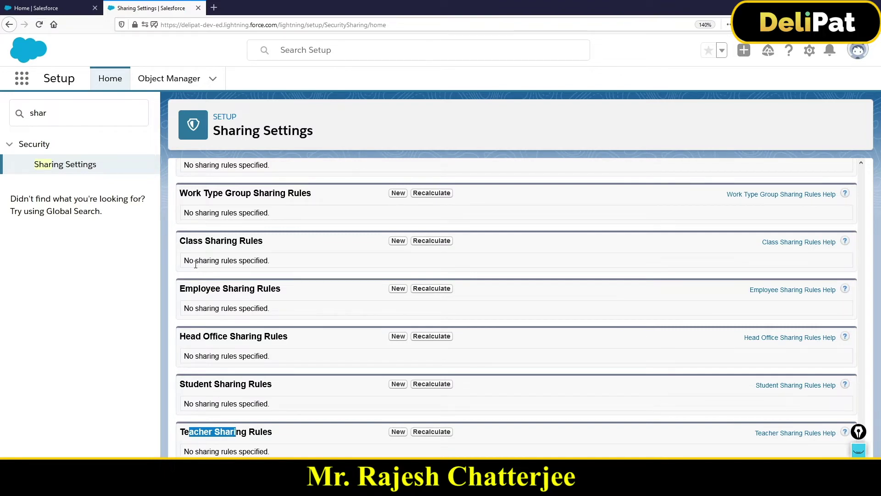
pyautogui.scroll(20, 198, 257)
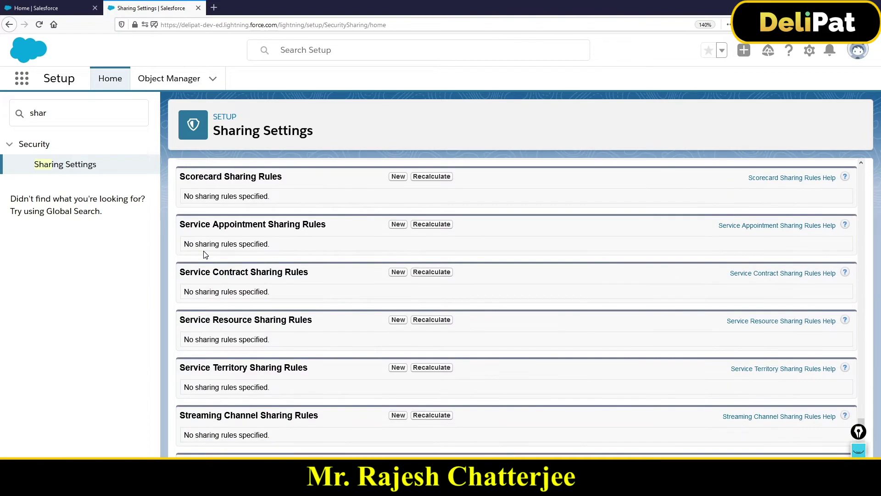
pyautogui.scroll(8, 205, 255)
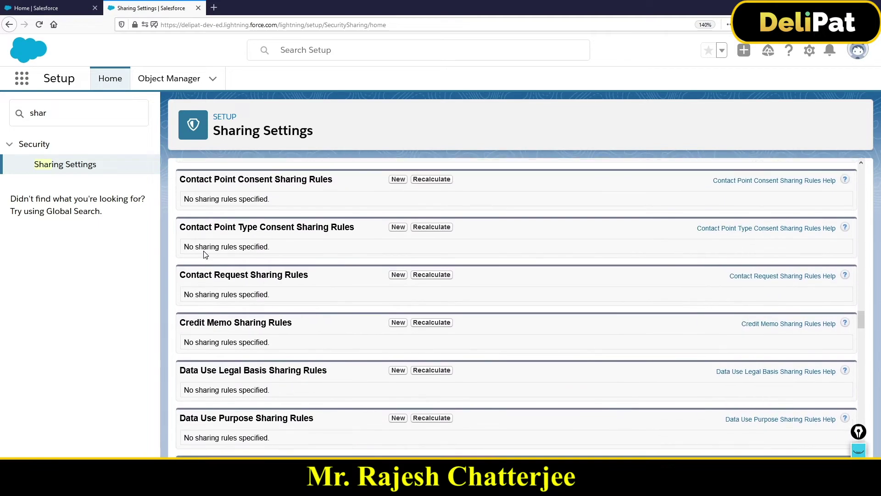
pyautogui.scroll(10, 205, 255)
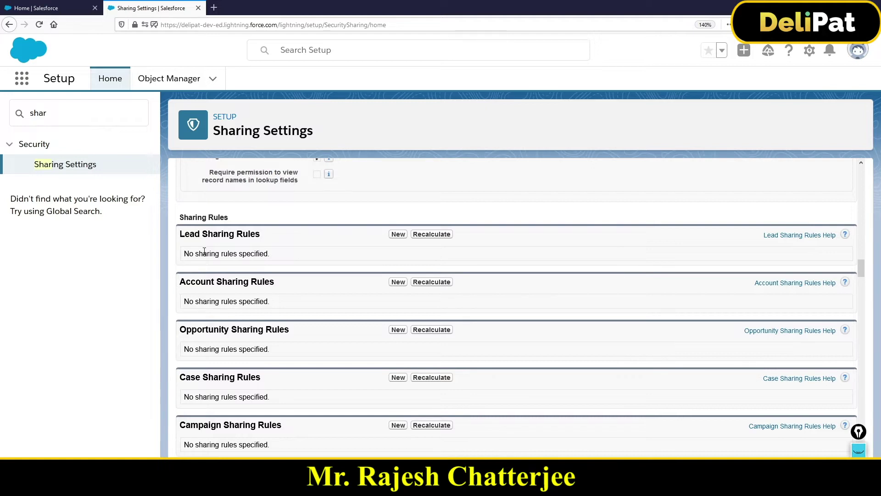
# Start a new Lead sharing rule labelled "Share Lead Based On Type" and let its rule name fill in from the label.
pyautogui.moveTo(186, 232); pyautogui.dragTo(255, 234)
pyautogui.click(393, 234)
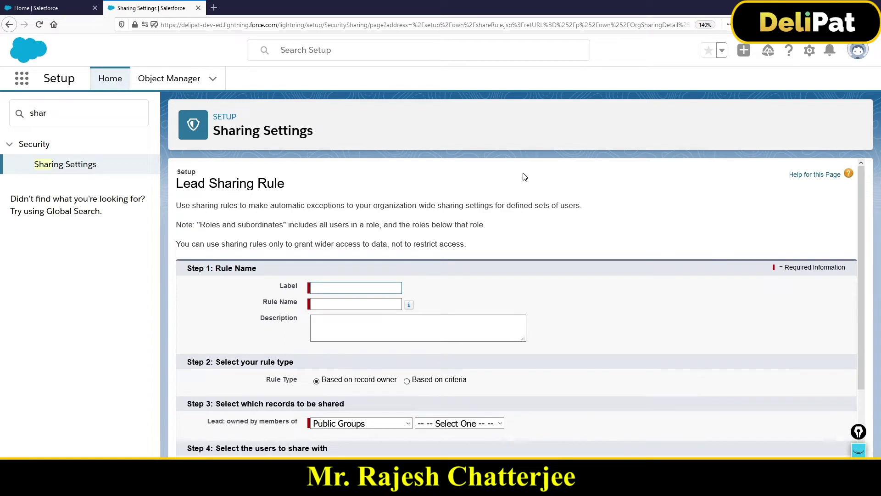
pyautogui.write('Share Le')
pyautogui.write('ad Based O')
pyautogui.write('n Type')
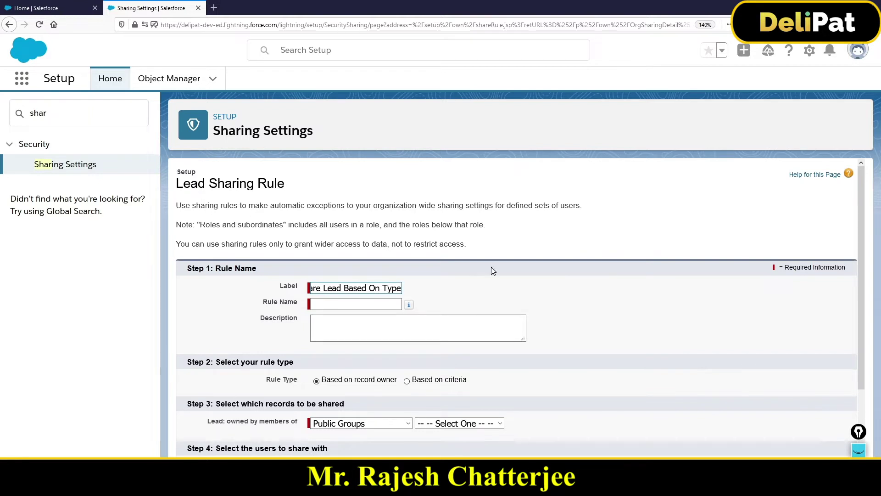
pyautogui.scroll(-3, 490, 276)
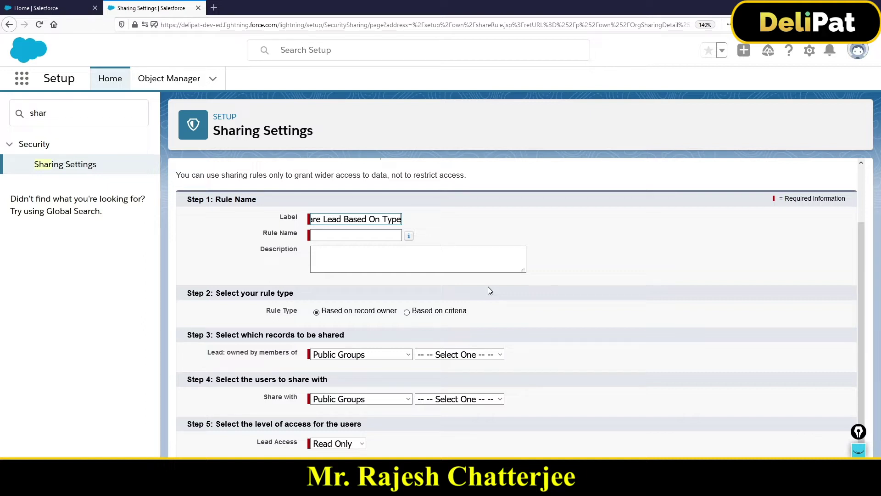
pyautogui.click(339, 233)
pyautogui.moveTo(333, 219); pyautogui.dragTo(297, 223)
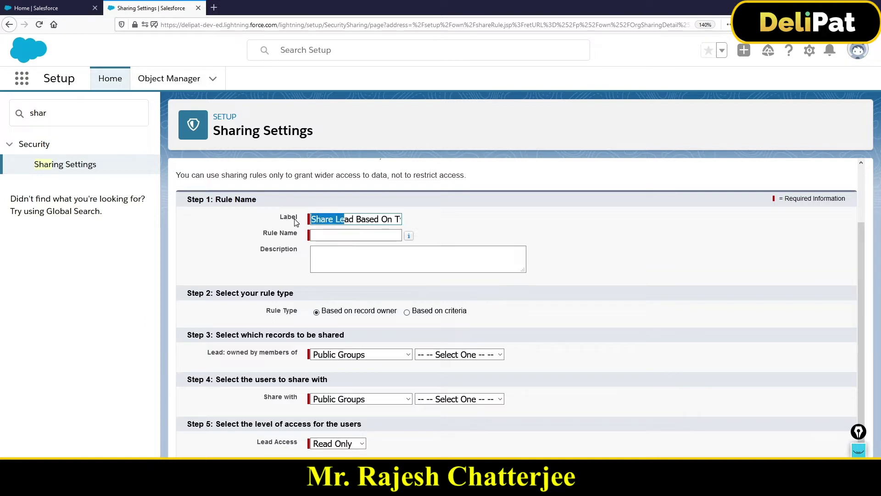
pyautogui.moveTo(356, 218); pyautogui.dragTo(432, 219)
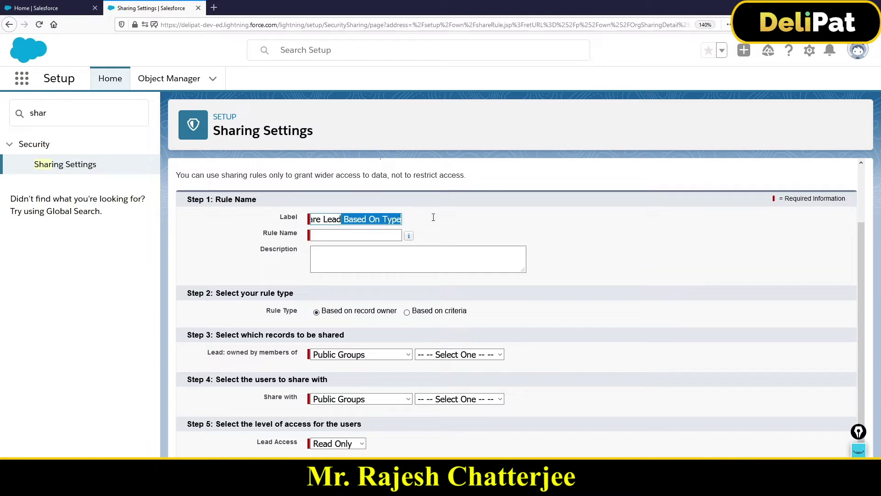
pyautogui.click(375, 236)
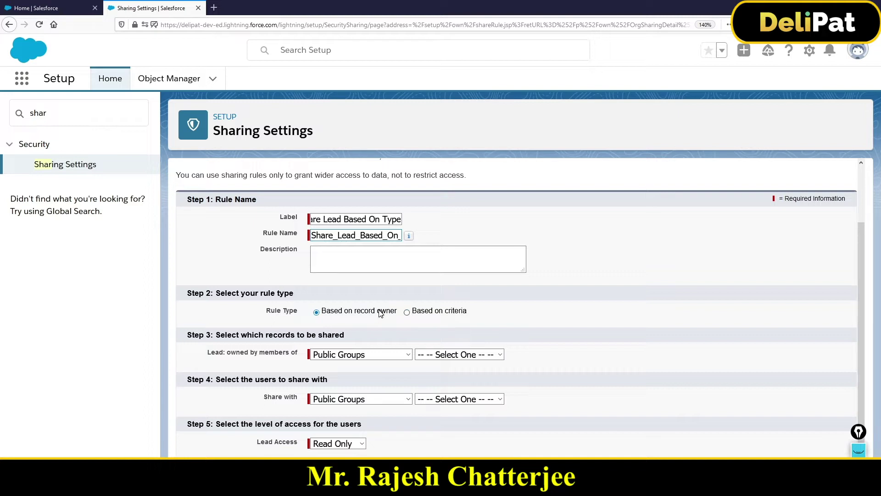
# Base the rule on criteria and share the leads whose Type equals Business.
pyautogui.click(407, 313)
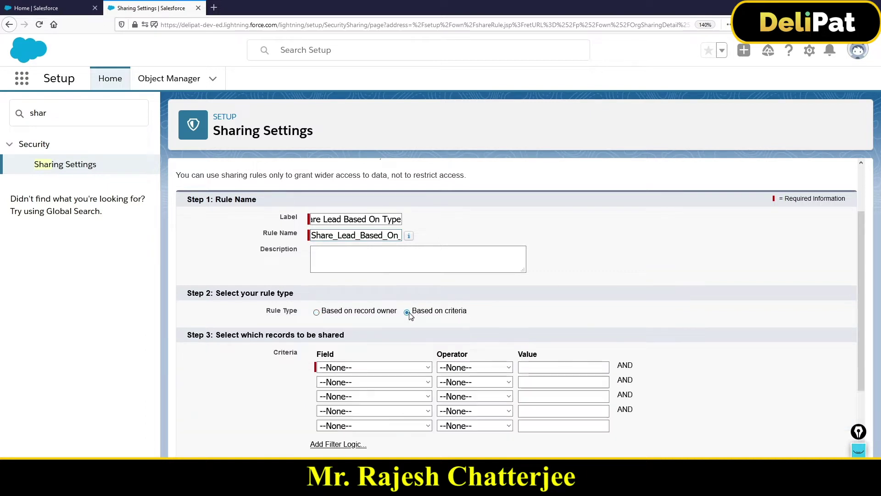
pyautogui.click(372, 368)
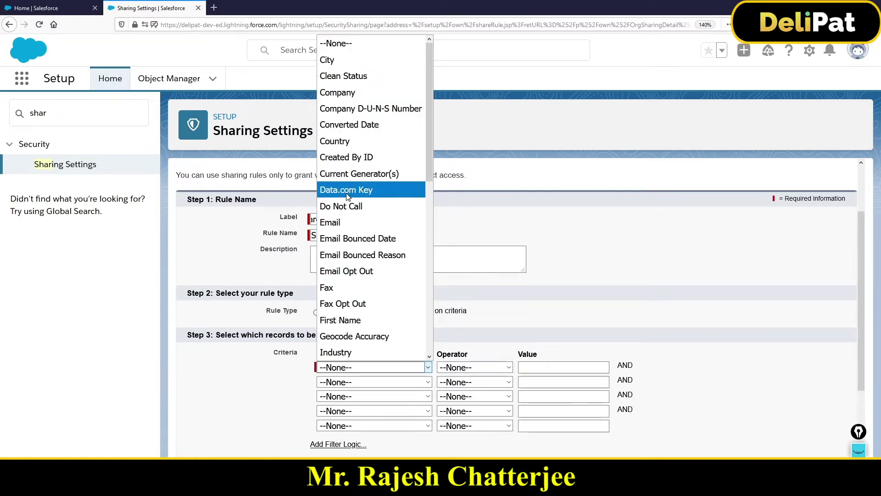
pyautogui.write('type')
pyautogui.press('Return')
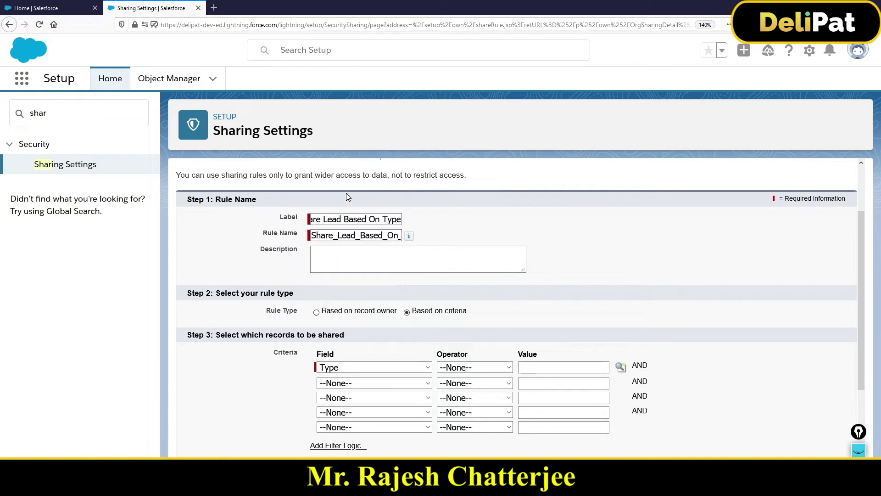
pyautogui.click(497, 370)
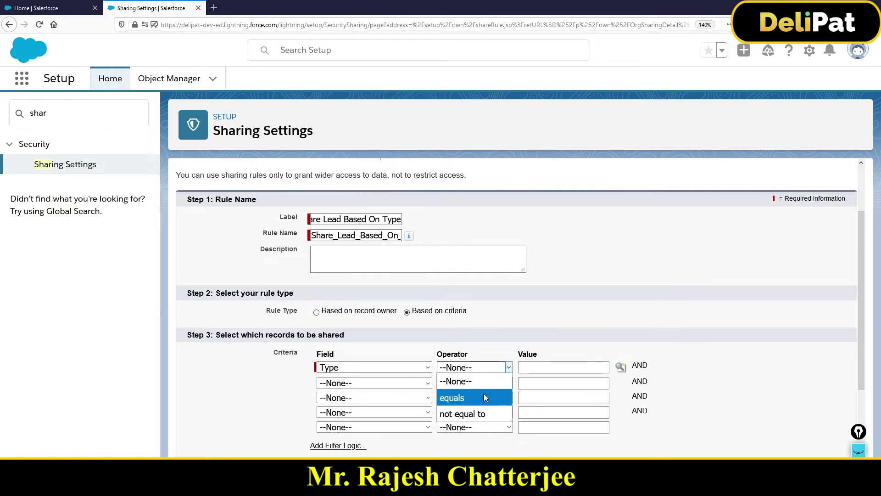
pyautogui.click(484, 395)
pyautogui.click(619, 368)
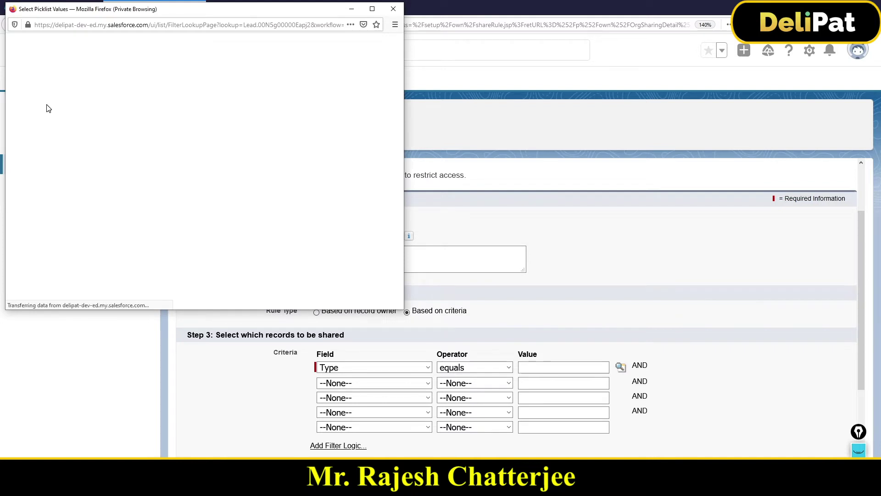
pyautogui.click(18, 96)
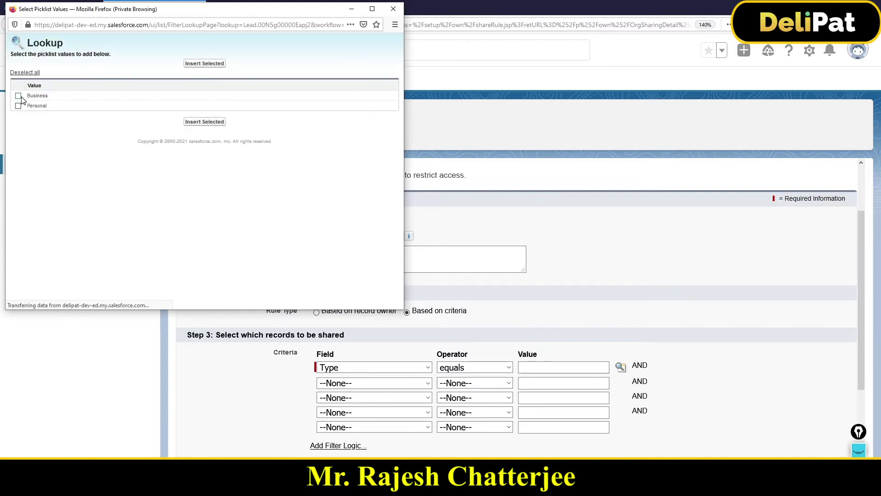
pyautogui.click(186, 122)
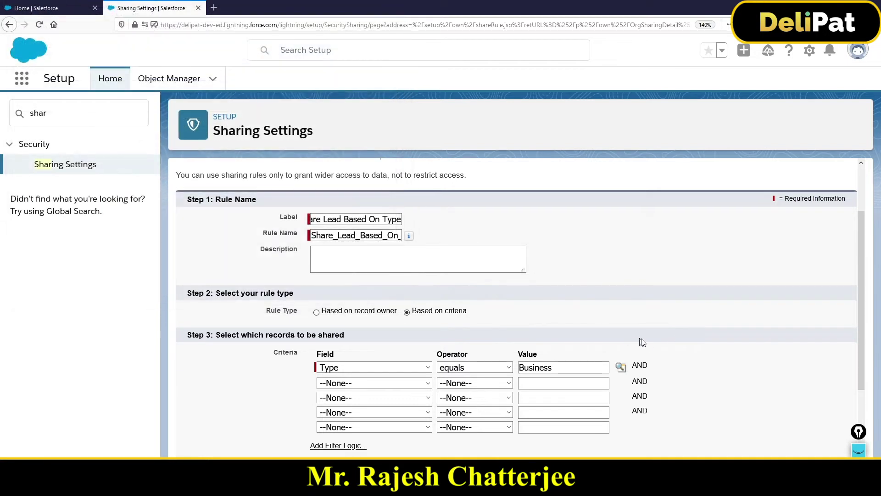
# Share the matching leads with the public group Team 1.
pyautogui.scroll(-2, 643, 345)
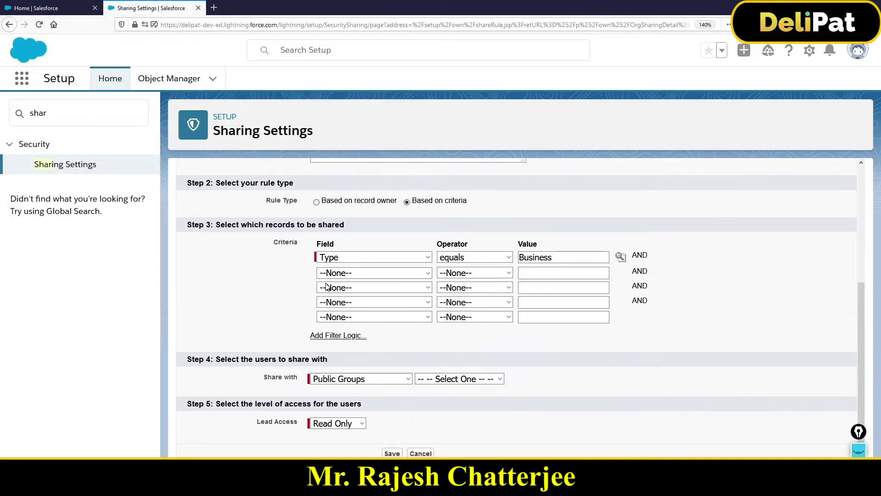
pyautogui.click(467, 378)
pyautogui.click(468, 425)
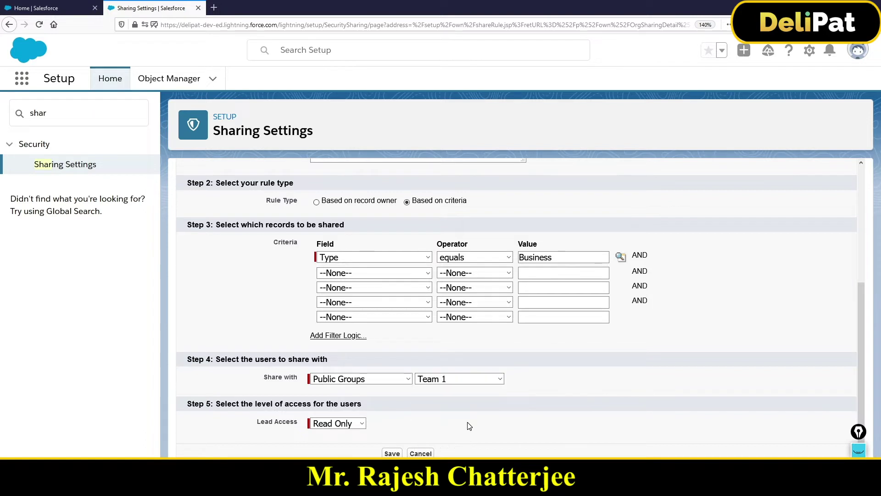
# Give the group Read/Write access to the shared leads and save the sharing rule, accepting the confirmation.
pyautogui.click(331, 427)
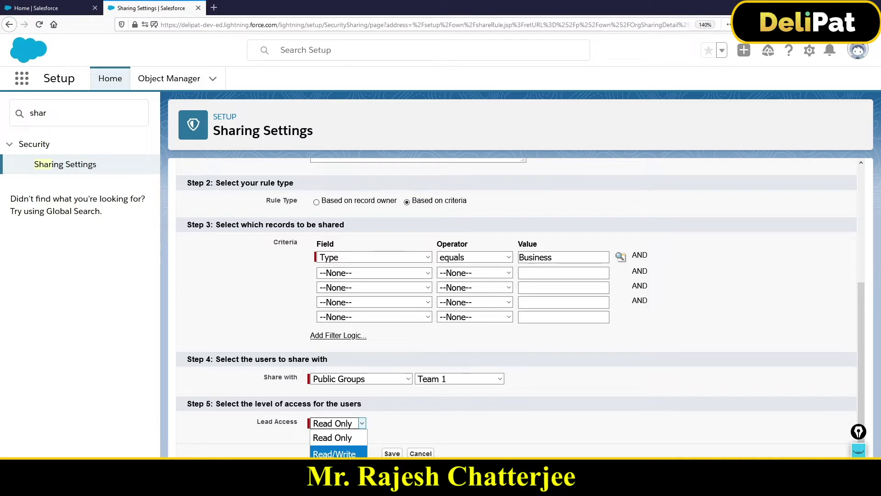
pyautogui.click(349, 453)
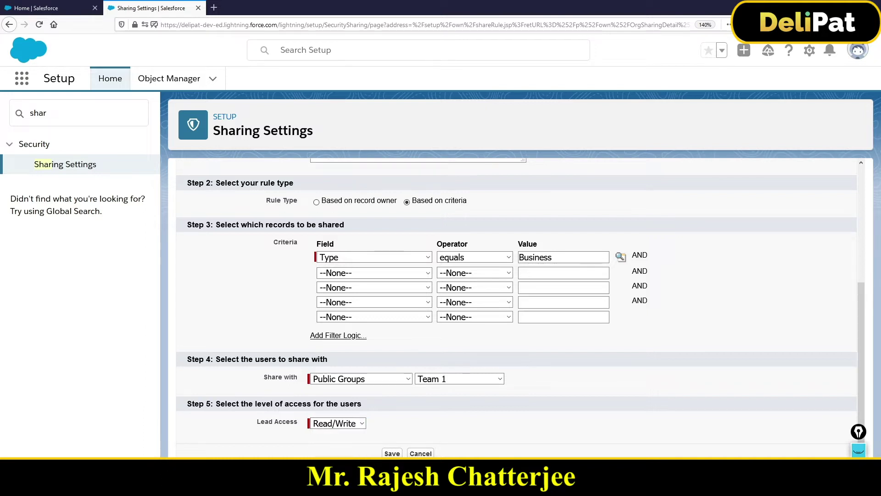
pyautogui.click(392, 454)
pyautogui.click(563, 213)
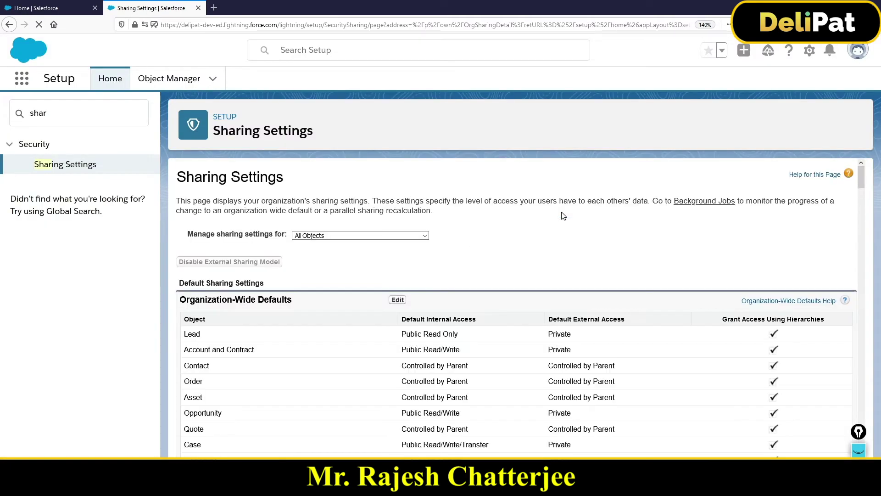
# Start another Lead sharing rule labelled "Lead Sharing" and let its rule name fill in from the label.
pyautogui.scroll(-15, 436, 334)
pyautogui.scroll(-12, 440, 336)
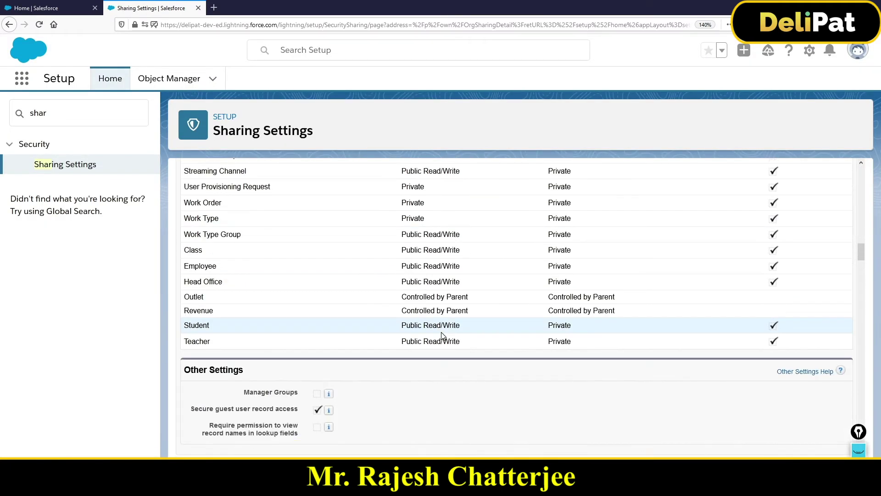
pyautogui.scroll(3, 431, 338)
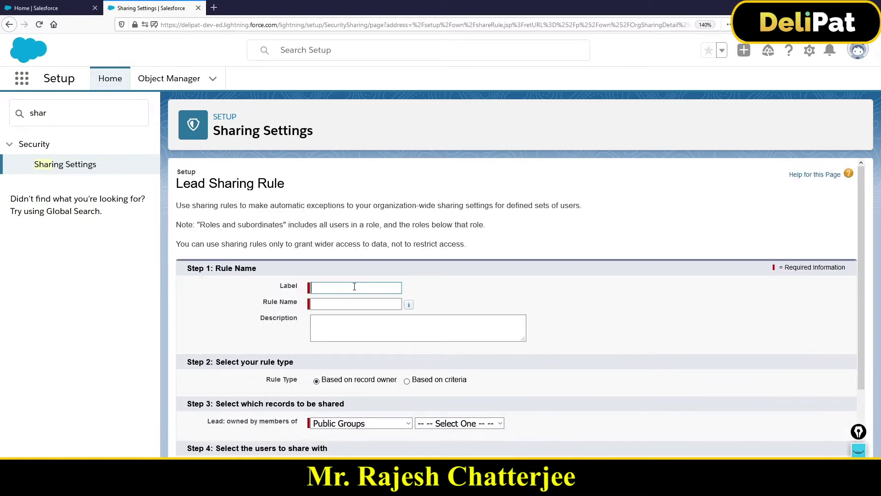
pyautogui.write('Lead Sharing')
pyautogui.click(361, 304)
# Base the rule on criteria and set the condition to Type equals Personal, picking the value from the lookup.
pyautogui.scroll(-2, 367, 294)
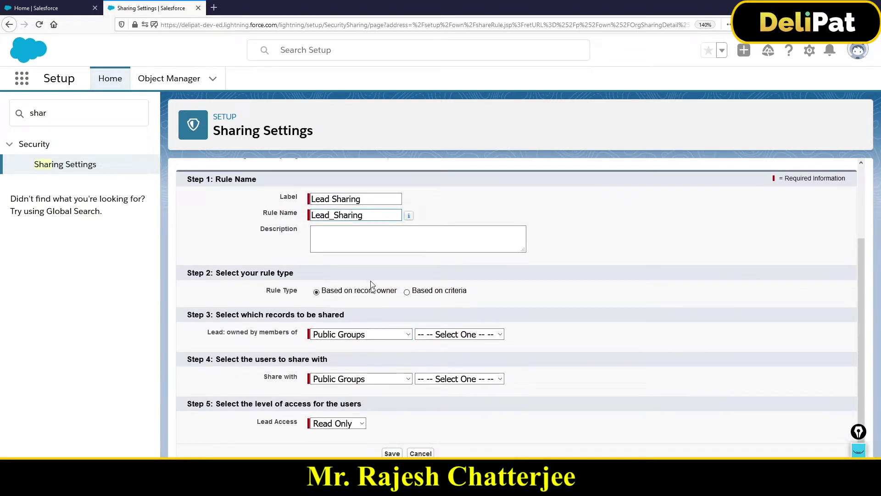
pyautogui.click(421, 294)
pyautogui.click(364, 347)
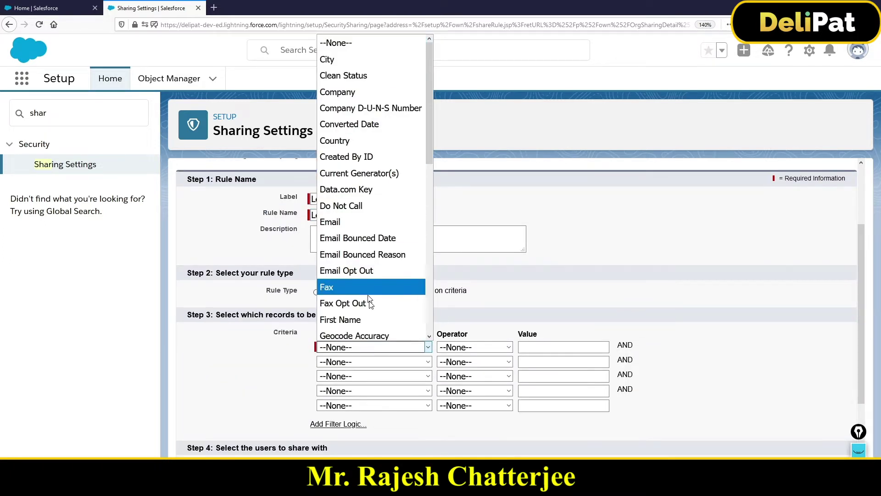
pyautogui.write('type')
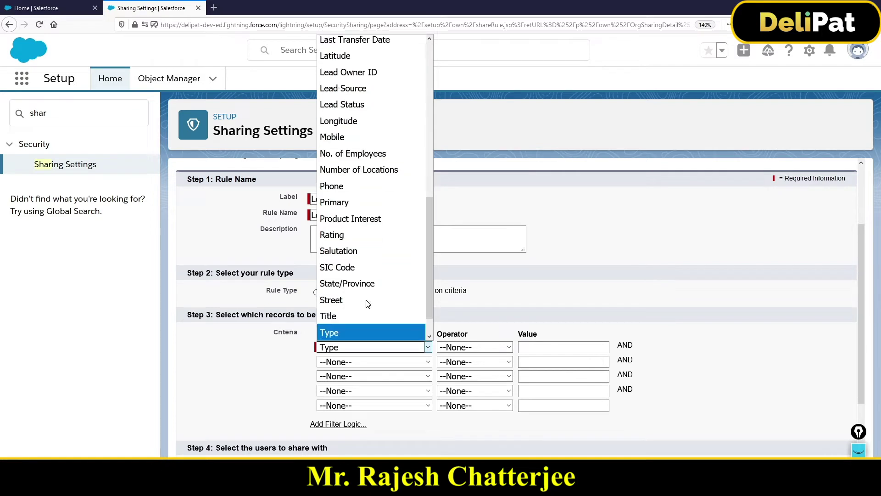
pyautogui.press('Return')
pyautogui.click(487, 347)
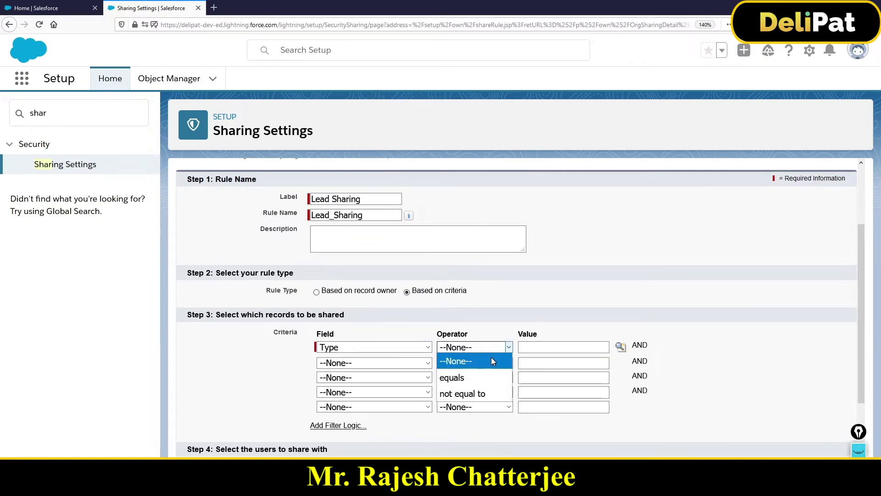
pyautogui.click(479, 378)
pyautogui.click(620, 347)
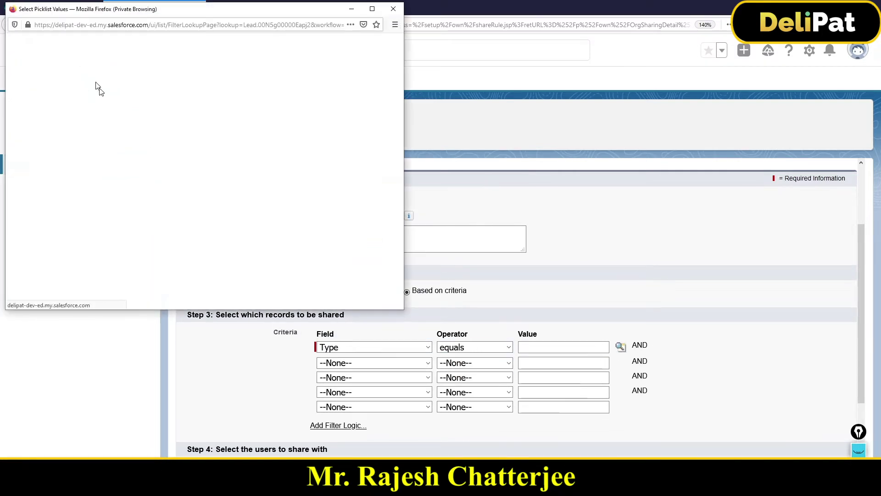
pyautogui.click(18, 106)
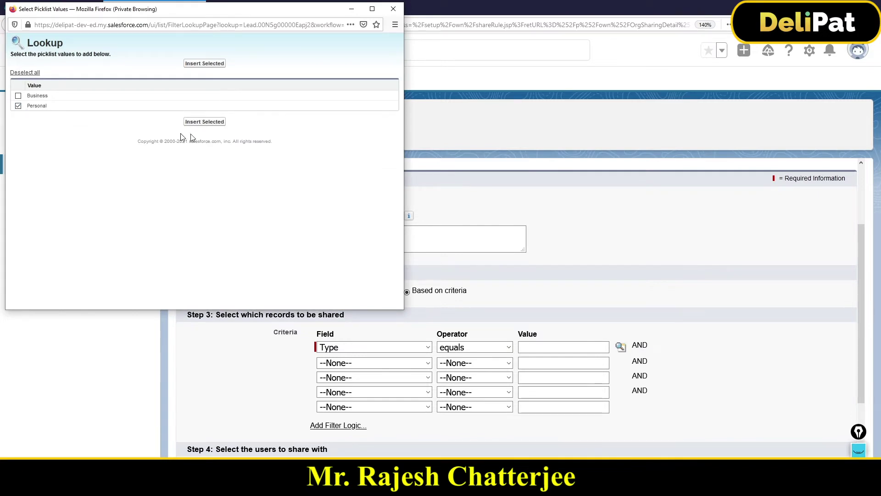
pyautogui.click(204, 122)
# Share the Personal-type leads with the public group Team 2.
pyautogui.scroll(-2, 505, 321)
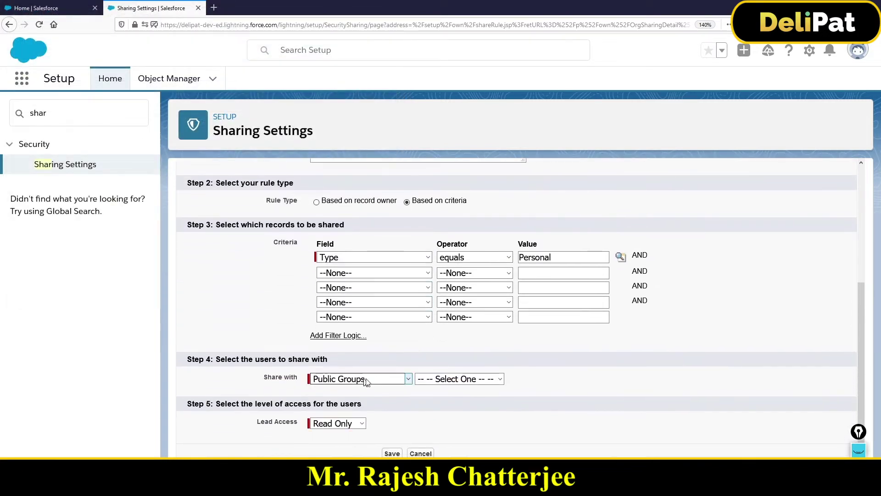
pyautogui.click(440, 379)
pyautogui.click(452, 441)
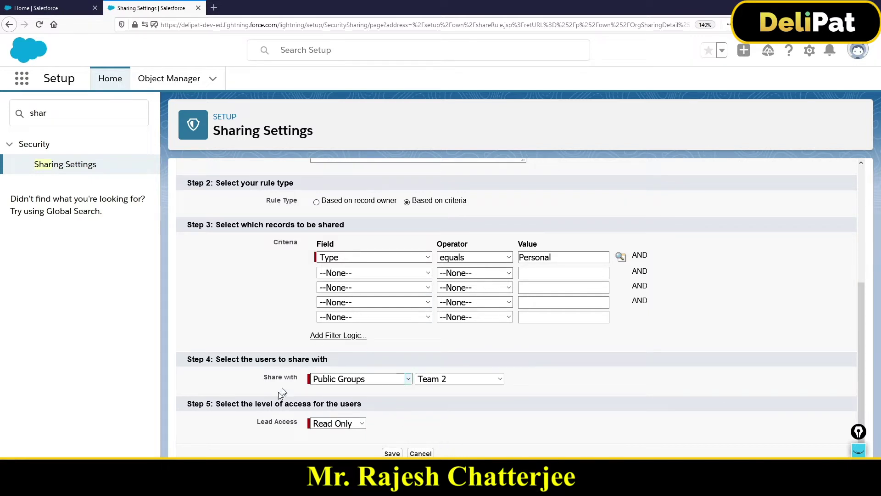
# Switch the rule type to record owner and examine the "Lead: owned by members of" setting and its group choices.
pyautogui.click(316, 202)
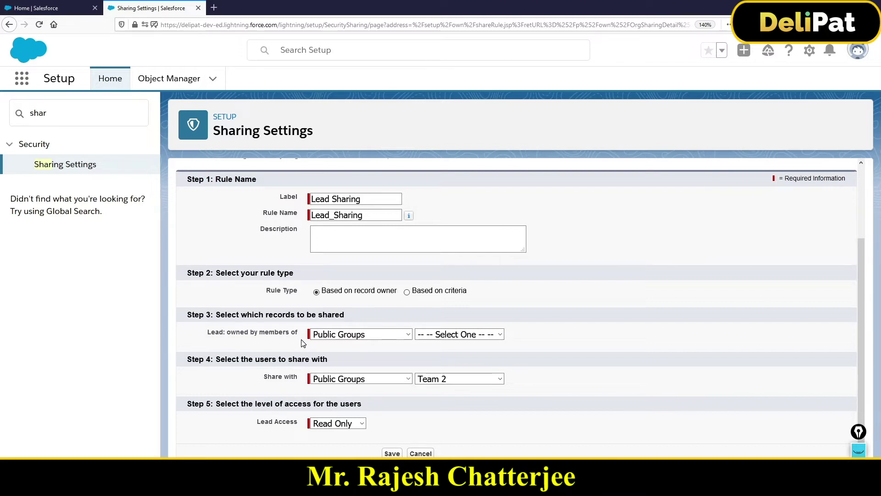
pyautogui.moveTo(227, 333); pyautogui.dragTo(295, 341)
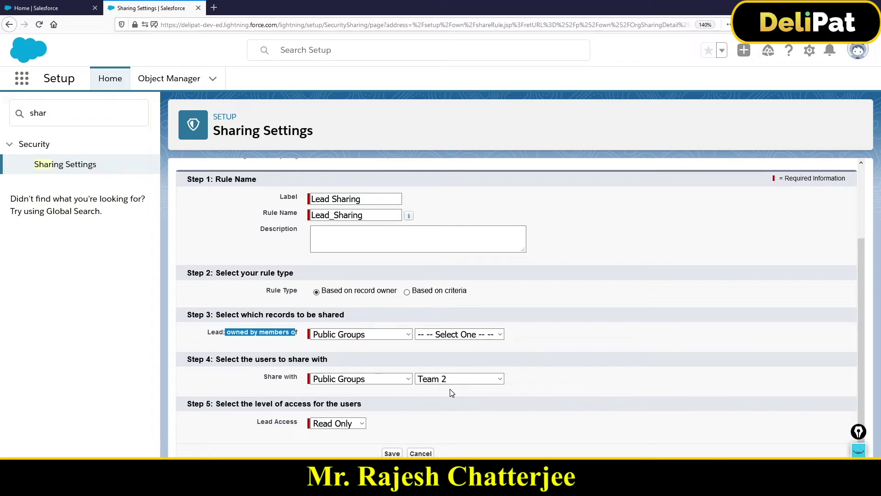
pyautogui.click(215, 330)
pyautogui.moveTo(219, 311); pyautogui.dragTo(340, 316)
pyautogui.moveTo(206, 331); pyautogui.dragTo(301, 333)
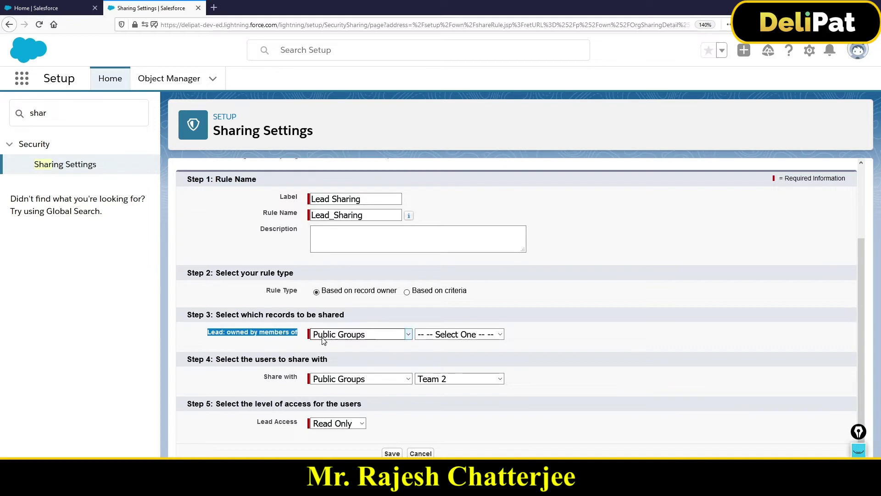
pyautogui.click(348, 334)
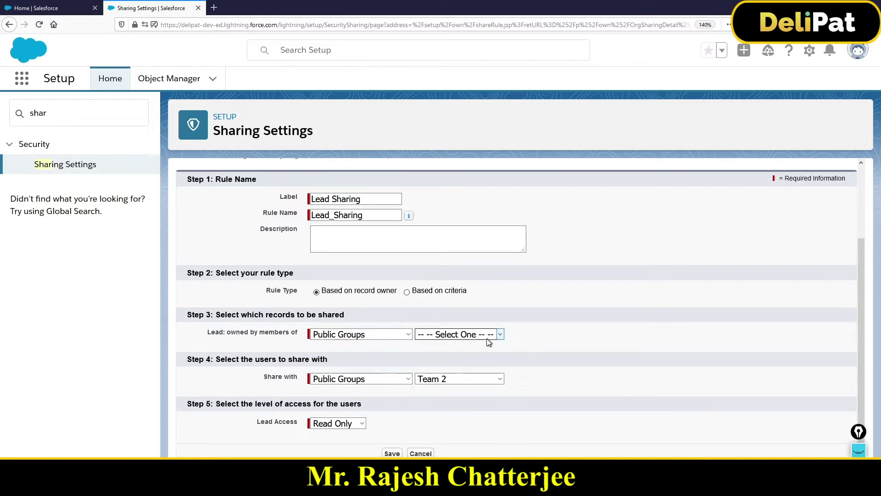
pyautogui.click(467, 339)
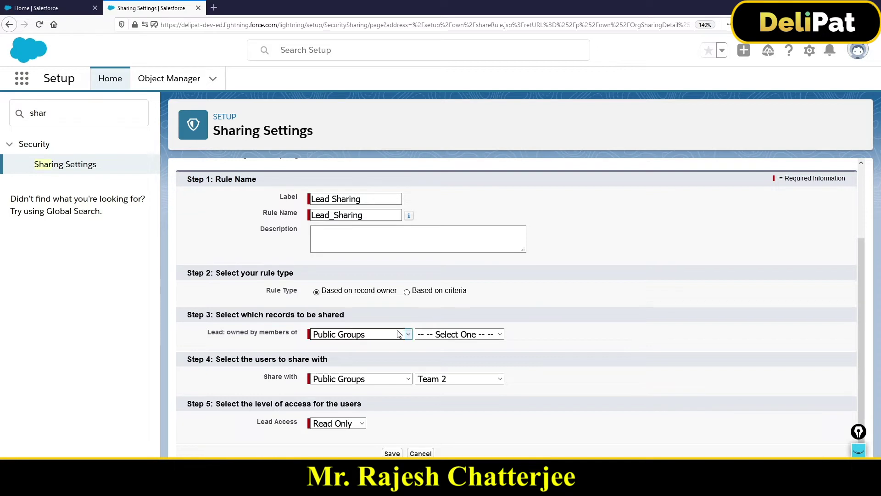
pyautogui.doubleClick(50, 114)
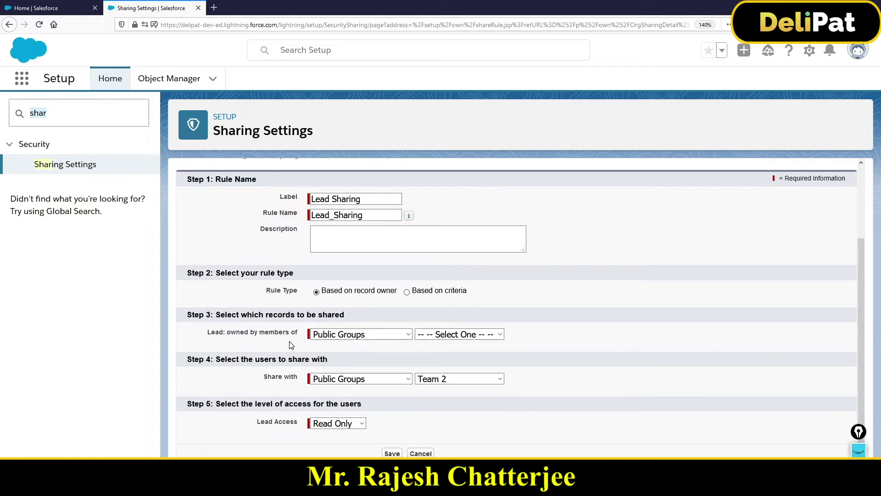
pyautogui.click(85, 113)
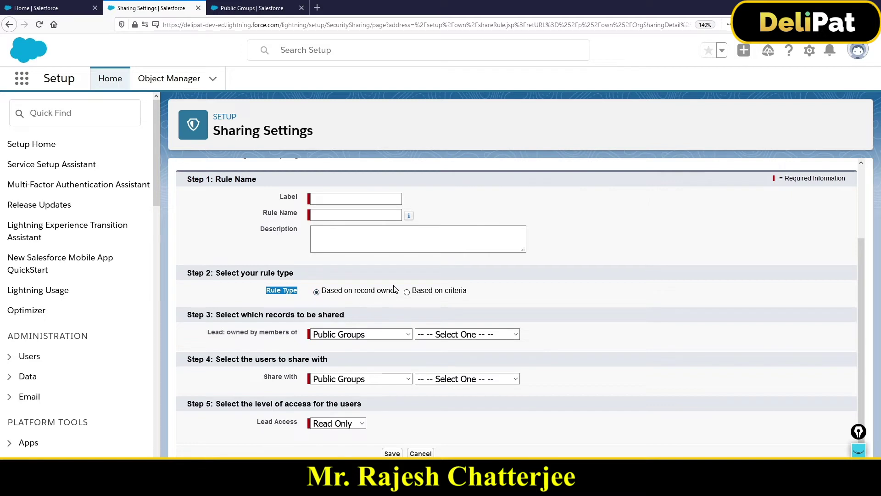
# Compare the two rule types of the blank Lead sharing rule, based on record owner and based on criteria.
pyautogui.moveTo(396, 290); pyautogui.dragTo(381, 291)
pyautogui.moveTo(257, 296); pyautogui.dragTo(399, 297)
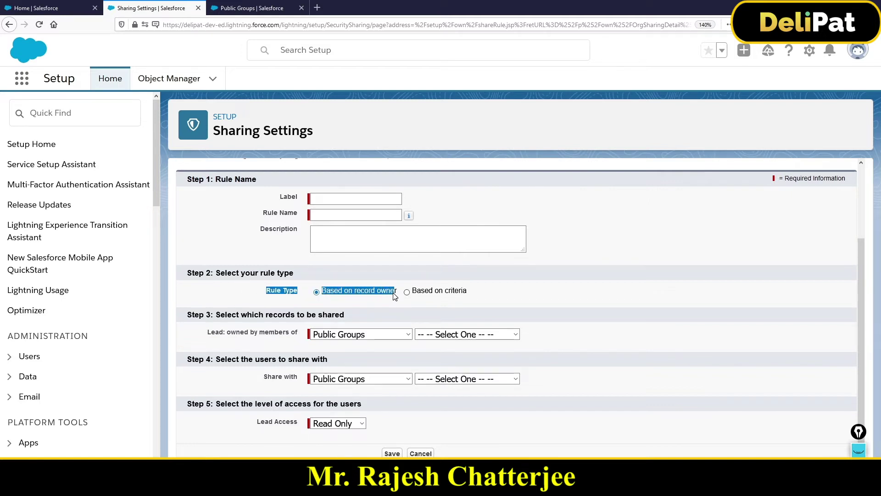
pyautogui.click(483, 288)
pyautogui.moveTo(472, 291); pyautogui.dragTo(409, 294)
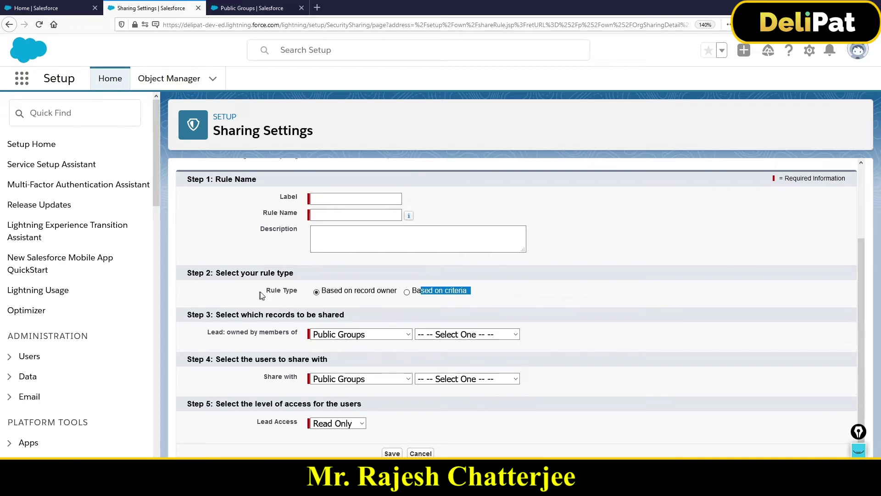
pyautogui.moveTo(263, 294); pyautogui.dragTo(397, 303)
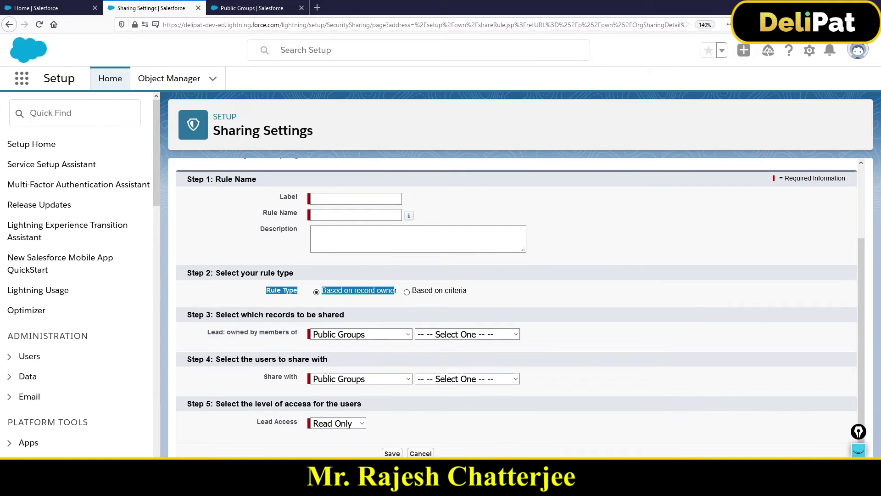
# Switch to the Notepad sketch and underline the handwritten North India and South India Sales head lines.
pyautogui.hotkey('alt', 'Tab')
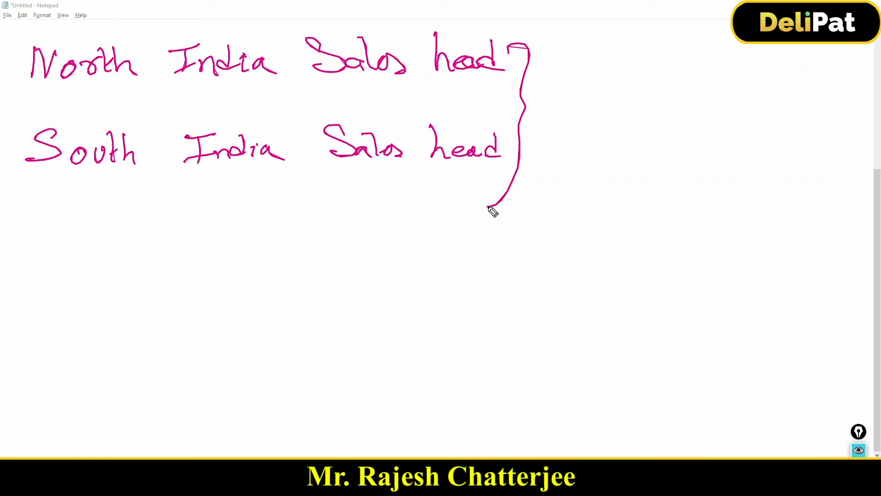
pyautogui.moveTo(17, 93); pyautogui.dragTo(519, 91)
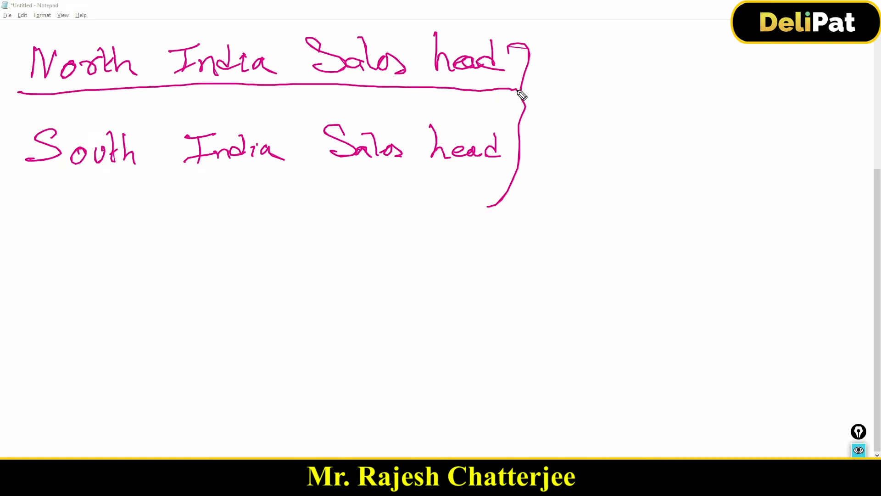
pyautogui.moveTo(22, 190); pyautogui.dragTo(505, 183)
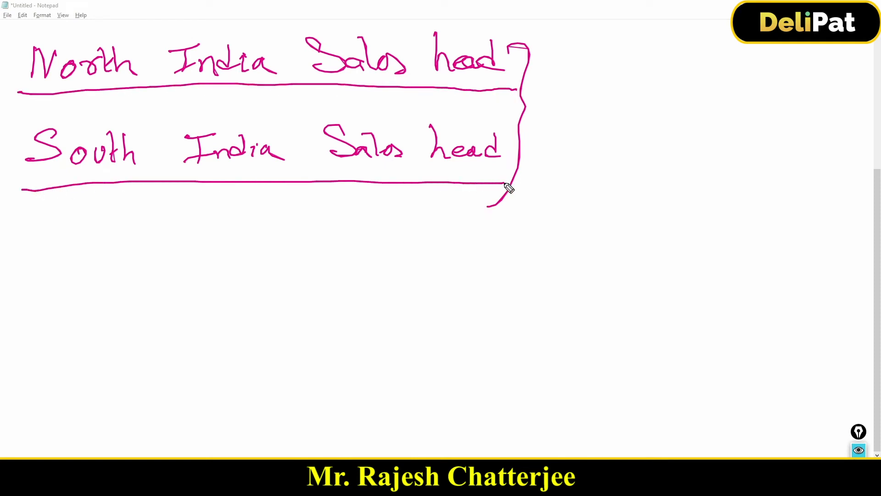
# Draw an arrow from each sales head line, writing "5 n" beside North India and "20 n" beside South India.
pyautogui.moveTo(528, 72)
pyautogui.mouseDown()
pyautogui.moveTo(584, 67)
pyautogui.moveTo(578, 81)
pyautogui.mouseUp()
pyautogui.moveTo(607, 46)
pyautogui.mouseDown()
pyautogui.moveTo(642, 43)
pyautogui.moveTo(616, 72)
pyautogui.mouseUp()
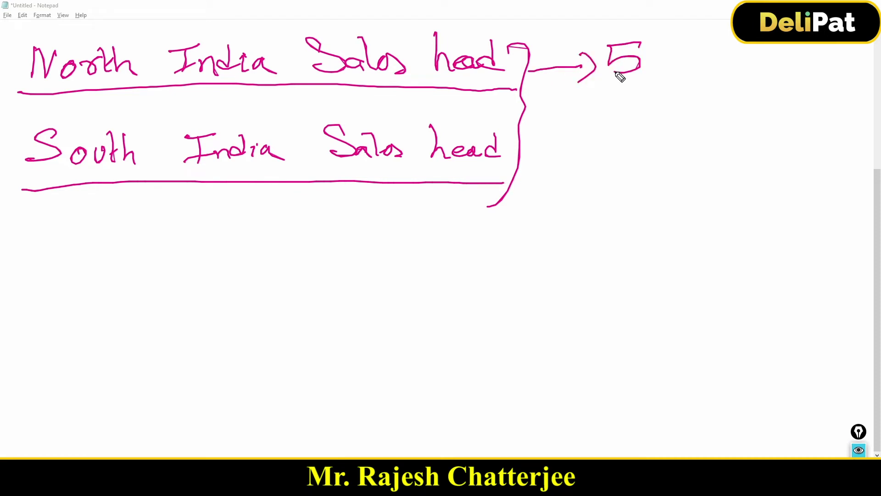
pyautogui.moveTo(525, 167)
pyautogui.mouseDown()
pyautogui.moveTo(582, 150)
pyautogui.moveTo(560, 168)
pyautogui.mouseUp()
pyautogui.moveTo(599, 138)
pyautogui.mouseDown()
pyautogui.moveTo(598, 160)
pyautogui.moveTo(625, 159)
pyautogui.moveTo(627, 143)
pyautogui.mouseUp()
pyautogui.moveTo(677, 49)
pyautogui.mouseDown()
pyautogui.moveTo(684, 69)
pyautogui.moveTo(704, 82)
pyautogui.mouseUp()
pyautogui.moveTo(670, 142)
pyautogui.mouseDown()
pyautogui.moveTo(676, 158)
pyautogui.moveTo(706, 166)
pyautogui.mouseUp()
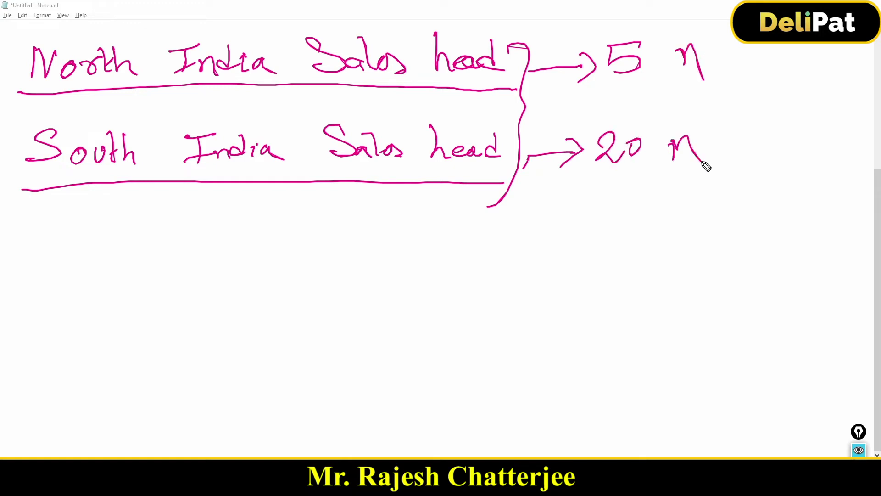
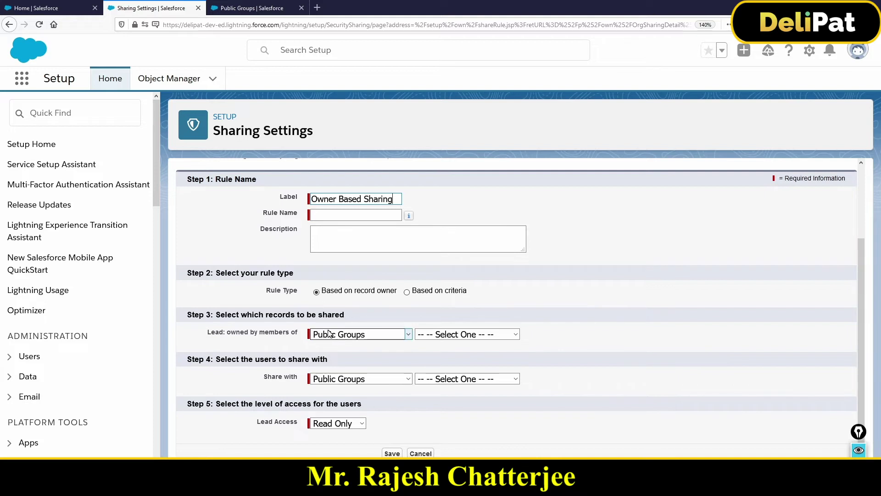
# In the Owner Based Sharing rule, select leads owned by members of the public group North India Sales Heads.
pyautogui.moveTo(215, 331); pyautogui.dragTo(289, 332)
pyautogui.click(473, 339)
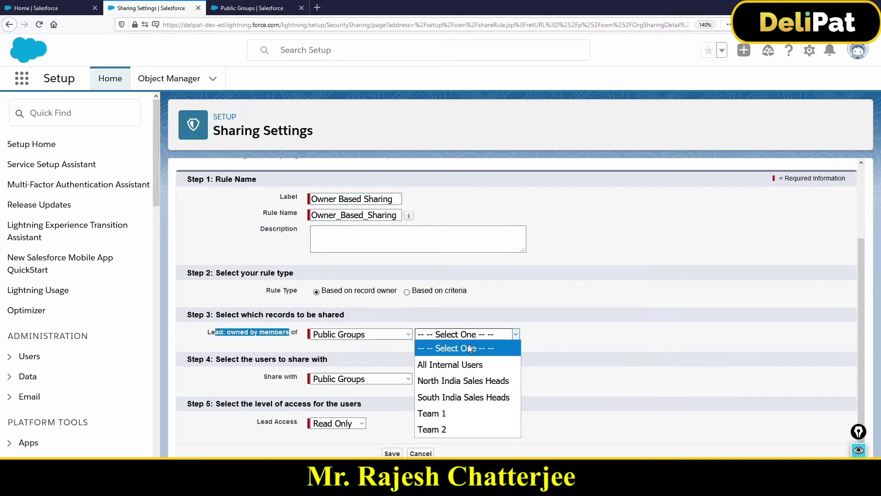
pyautogui.click(462, 378)
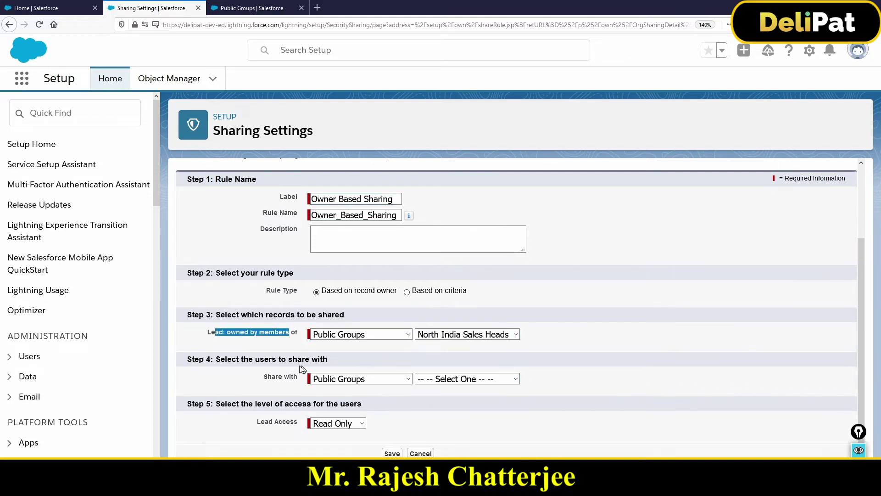
# Share the rule's leads with the public group Team 1 and change the owning group to South India Sales Heads.
pyautogui.moveTo(264, 376); pyautogui.dragTo(298, 376)
pyautogui.click(479, 383)
pyautogui.click(479, 382)
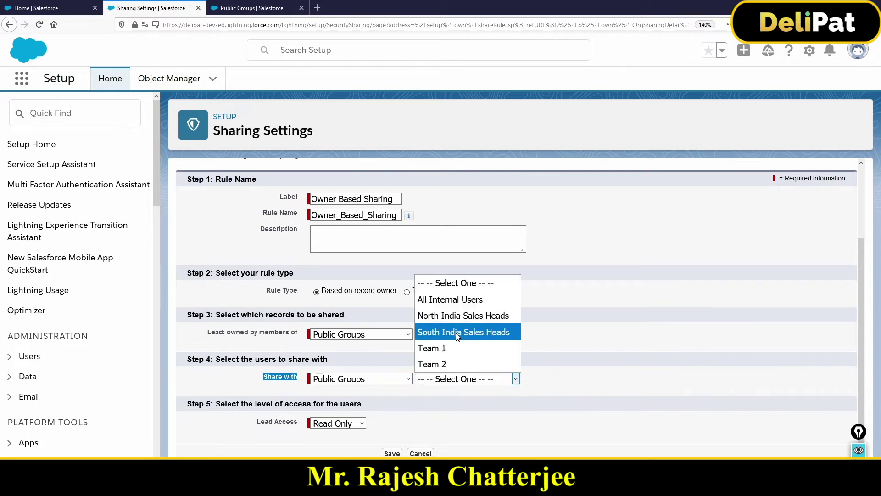
pyautogui.click(460, 347)
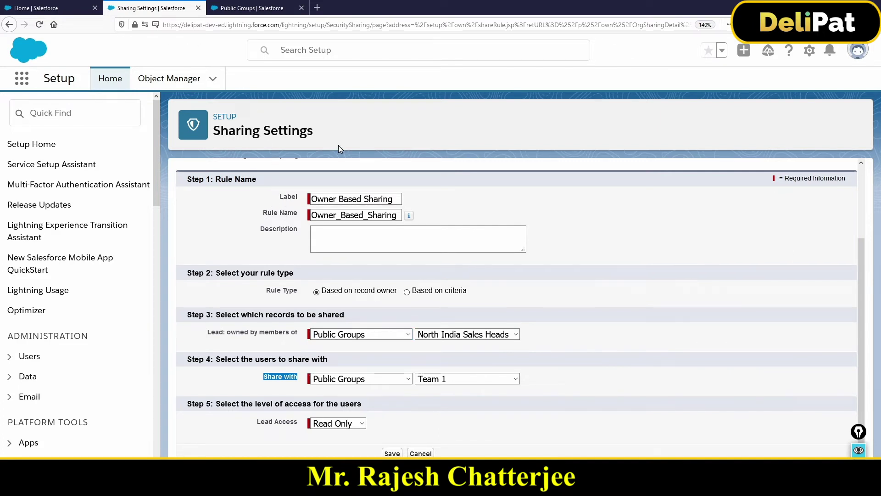
pyautogui.click(465, 340)
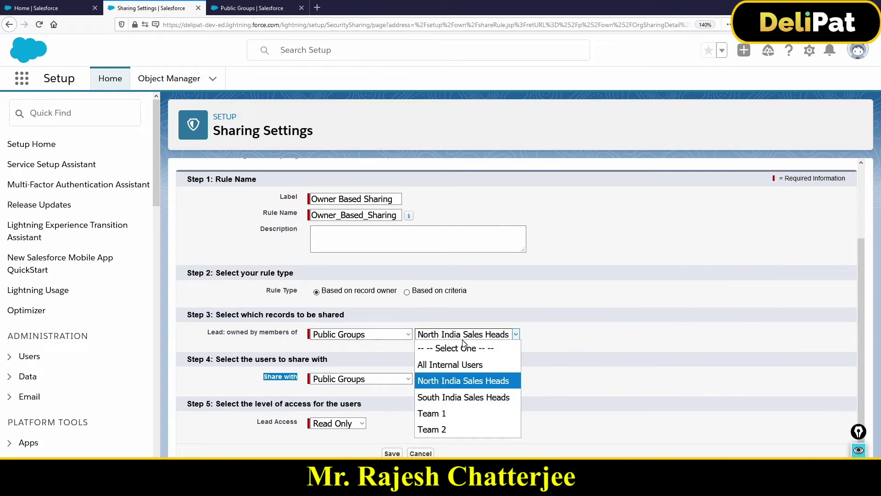
pyautogui.click(481, 394)
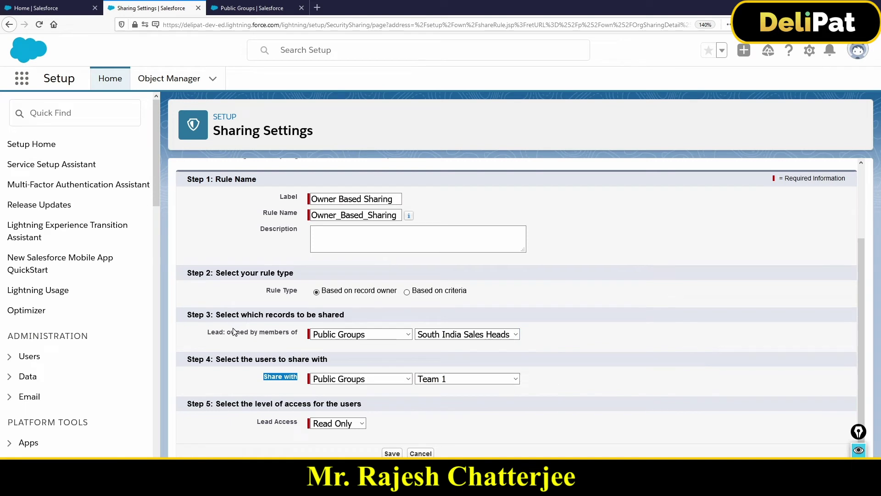
# Change the group the Owner Based Sharing rule shares leads with to Team 2, then discard the unsaved rule.
pyautogui.moveTo(231, 331); pyautogui.dragTo(291, 331)
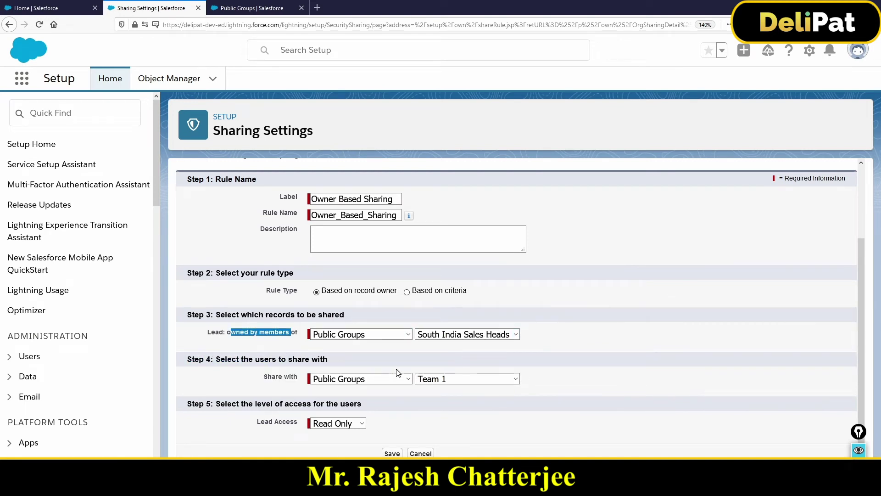
pyautogui.click(444, 384)
pyautogui.click(439, 364)
pyautogui.click(359, 424)
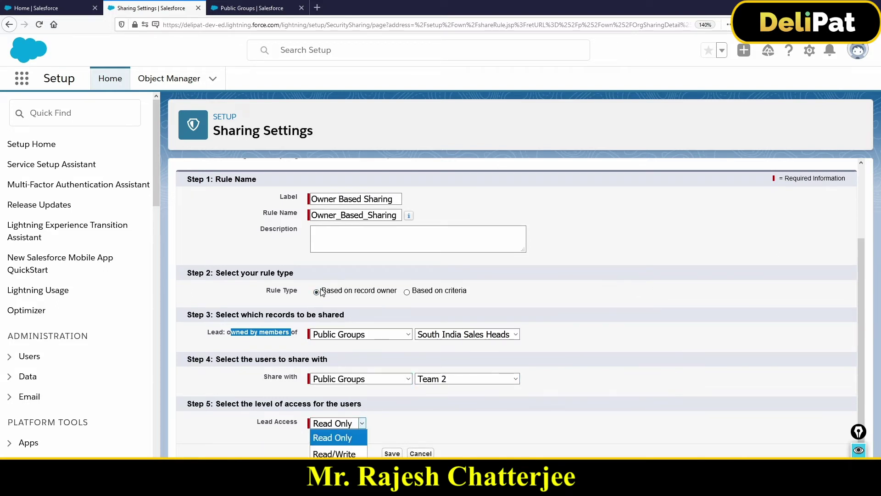
pyautogui.moveTo(322, 291); pyautogui.dragTo(393, 298)
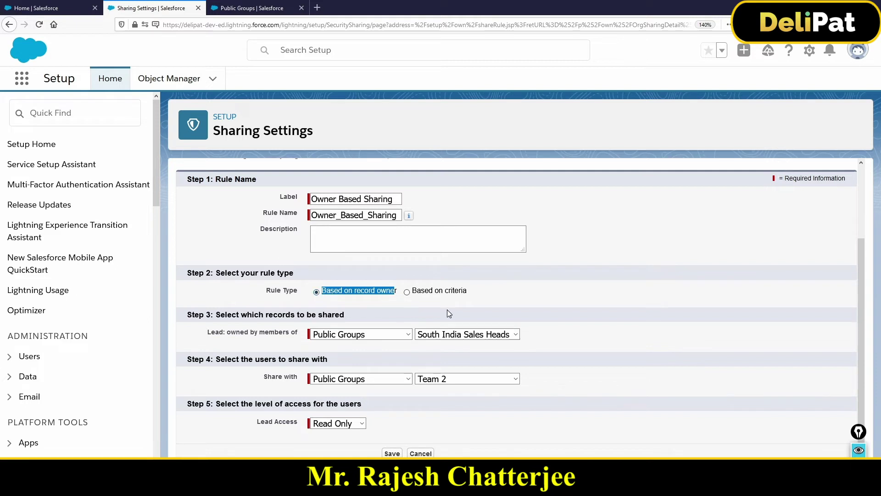
pyautogui.moveTo(422, 291); pyautogui.dragTo(464, 291)
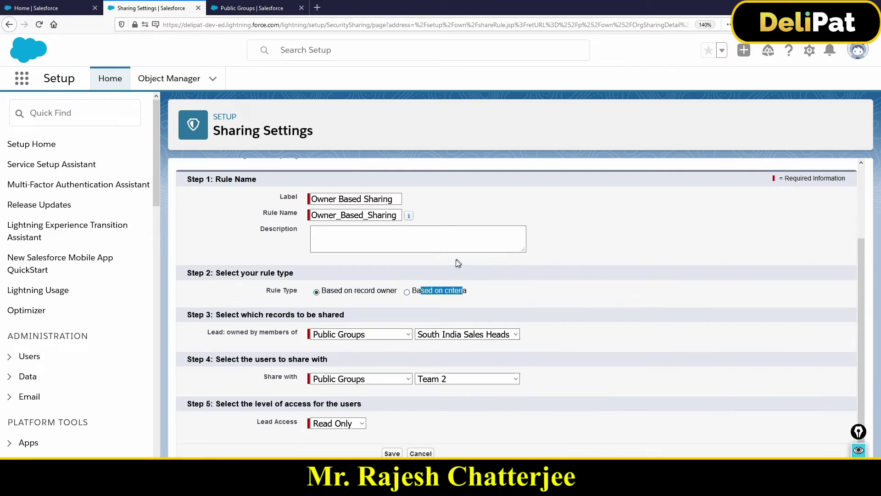
pyautogui.click(432, 454)
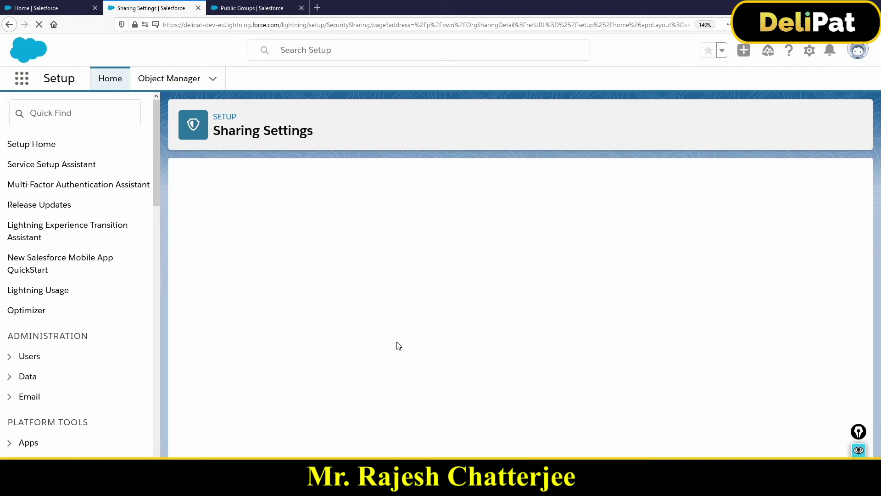
# Review the existing Lead sharing rule's criteria and shared group, and check the list of public groups.
pyautogui.scroll(-10, 398, 346)
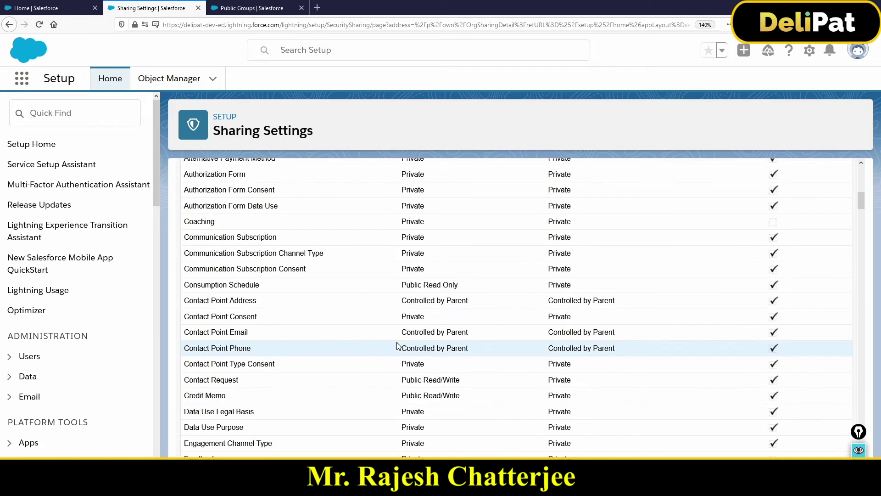
pyautogui.scroll(-15, 398, 345)
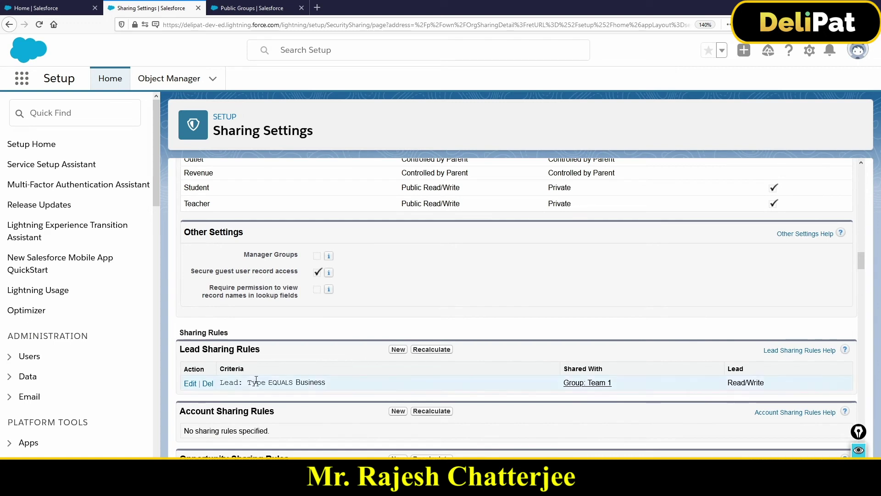
pyautogui.moveTo(256, 381); pyautogui.dragTo(335, 388)
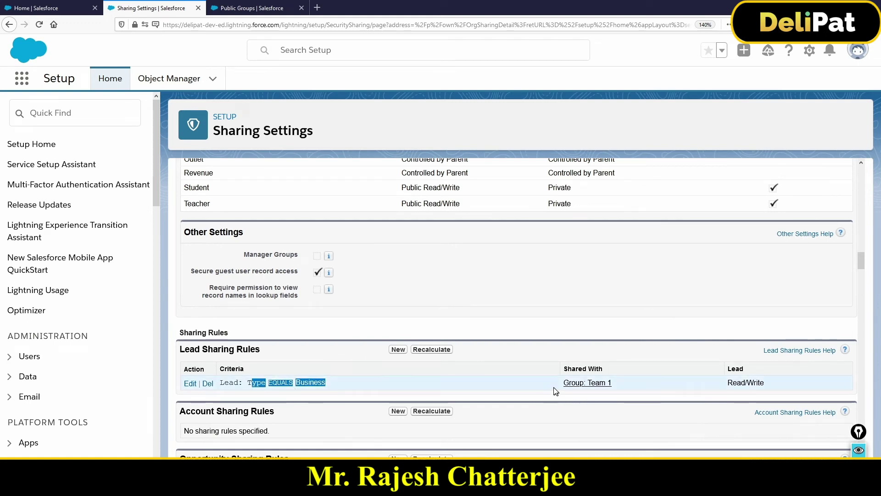
pyautogui.moveTo(553, 387); pyautogui.dragTo(626, 386)
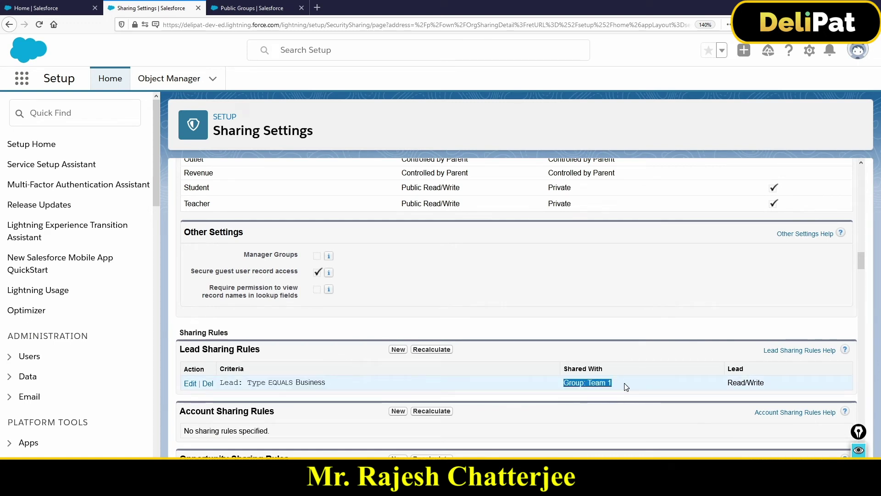
pyautogui.moveTo(230, 382); pyautogui.dragTo(328, 387)
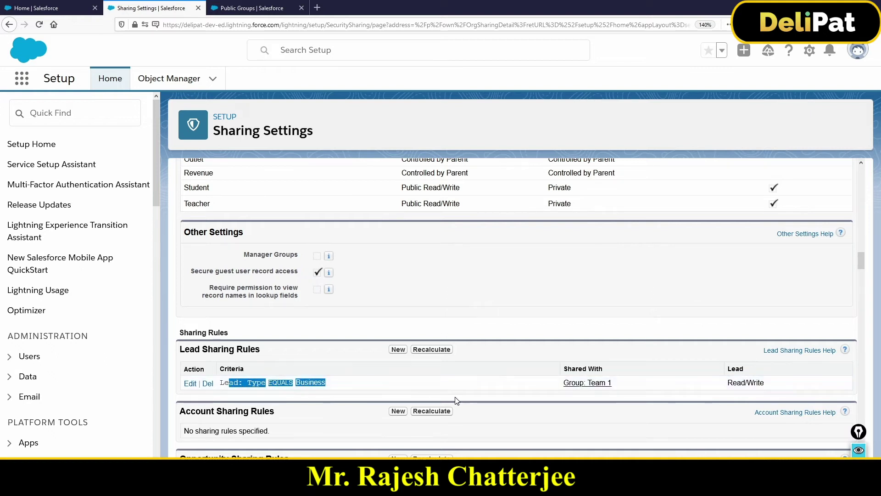
pyautogui.hotkey('ctrl', 'Tab')
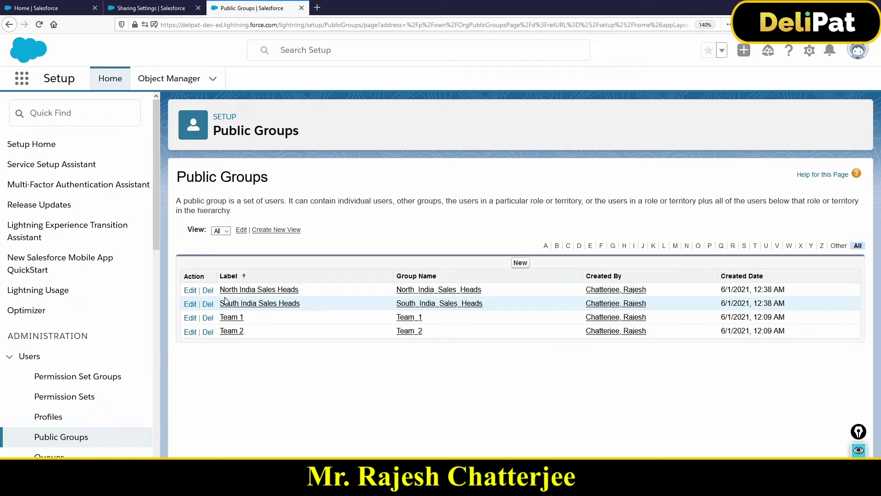
pyautogui.click(151, 8)
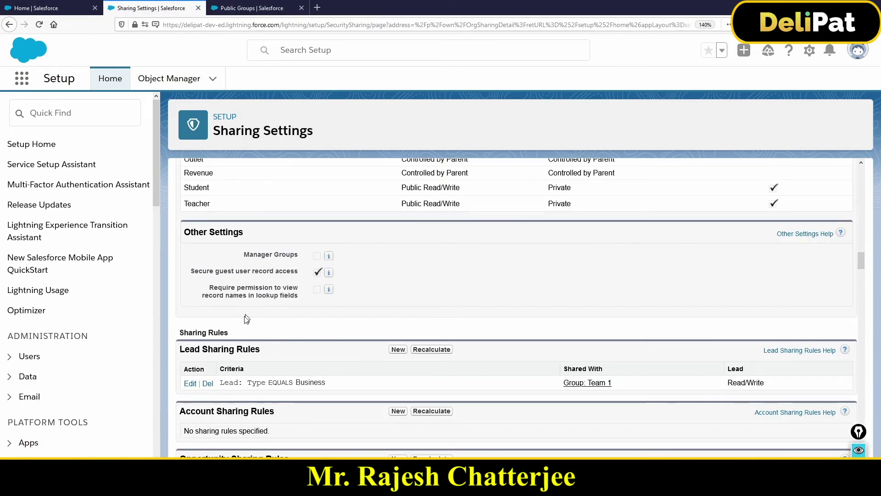
pyautogui.moveTo(224, 388); pyautogui.dragTo(618, 393)
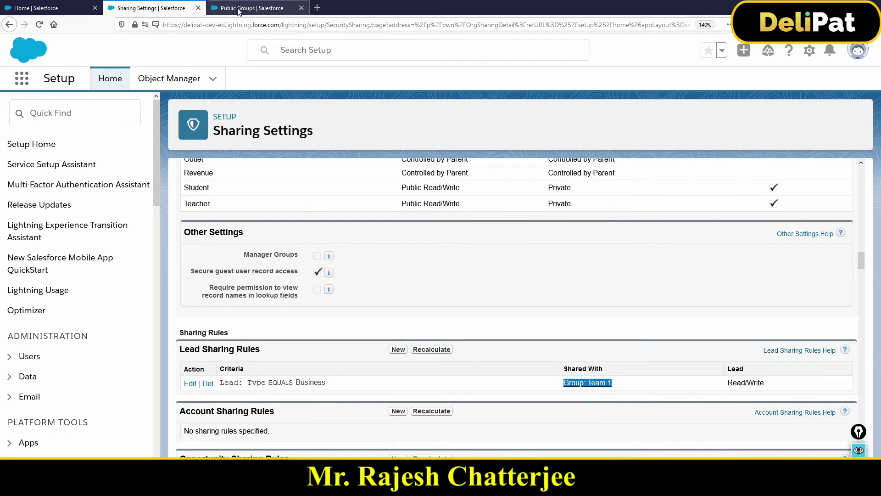
# From the Leads list, start a new lead with last name "test" and company "test".
pyautogui.click(26, 81)
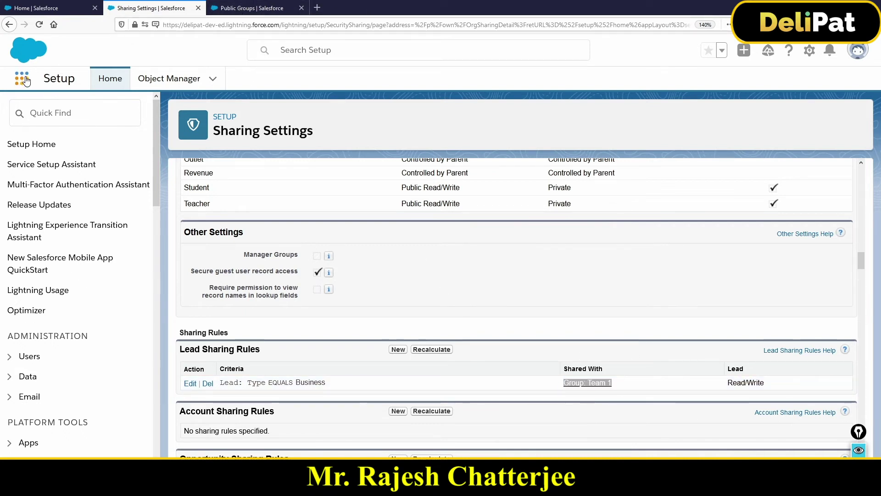
pyautogui.write('lead')
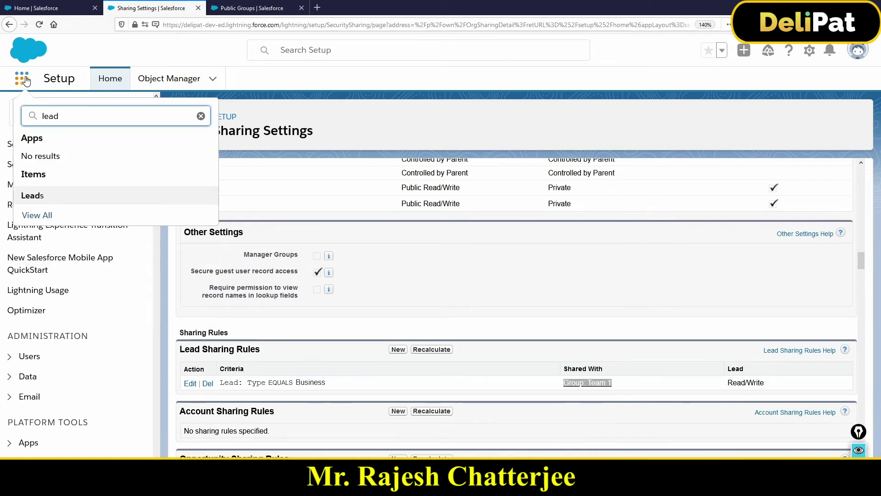
pyautogui.click(33, 197)
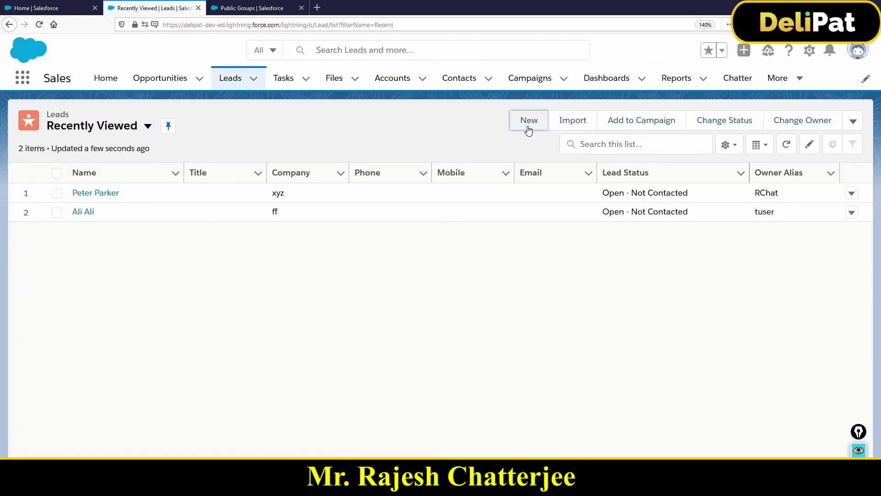
pyautogui.click(528, 125)
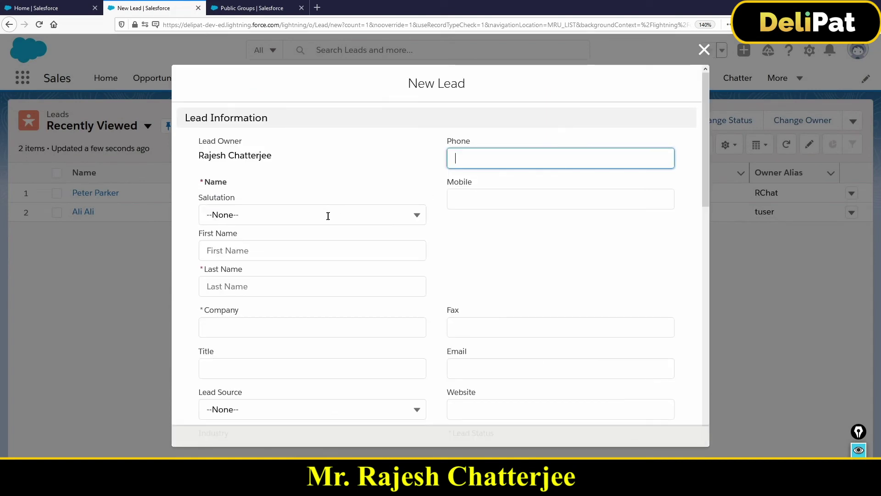
pyautogui.click(269, 290)
pyautogui.write('te')
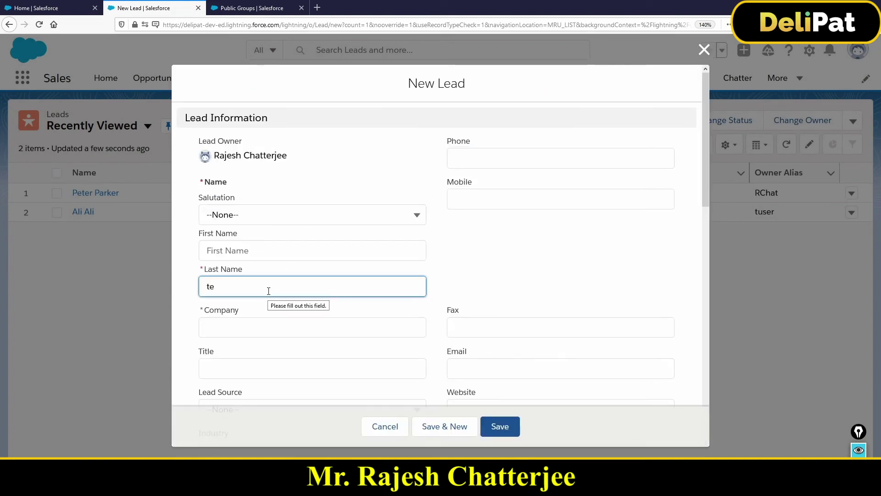
pyautogui.write('st')
pyautogui.click(277, 320)
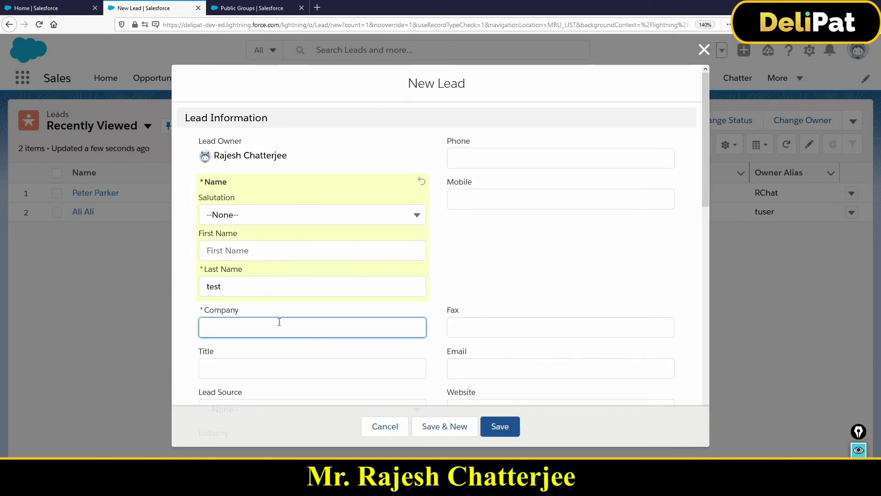
pyautogui.write('test')
# Set the new lead's Type to Business and save the lead.
pyautogui.scroll(-5, 228, 316)
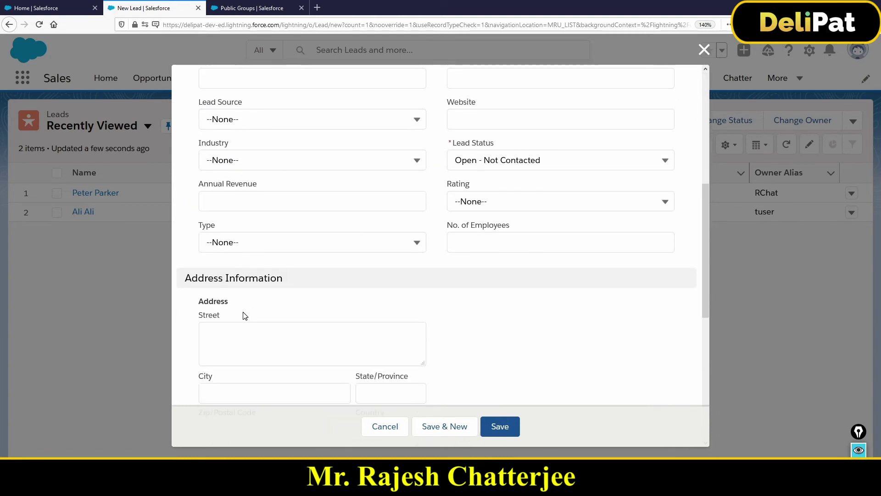
pyautogui.click(224, 215)
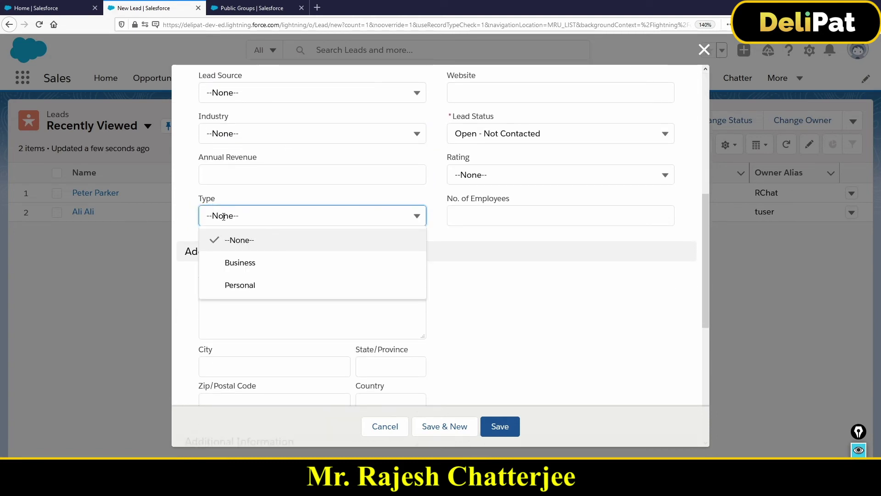
pyautogui.click(240, 263)
pyautogui.click(493, 421)
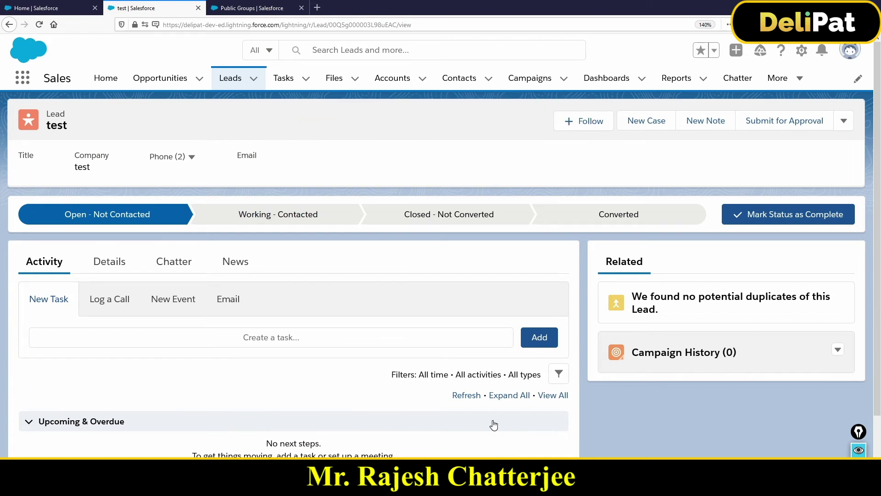
# Examine the lead owner and Type in the details of the test lead.
pyautogui.click(112, 270)
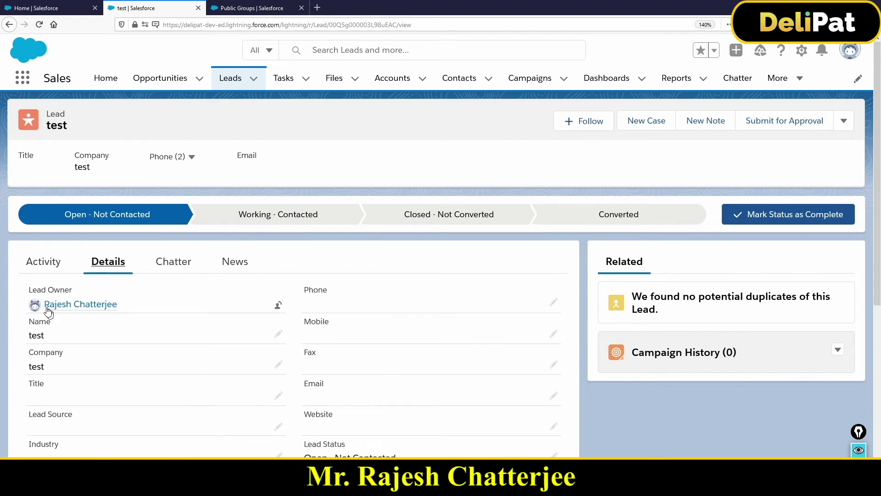
pyautogui.moveTo(31, 290); pyautogui.dragTo(63, 290)
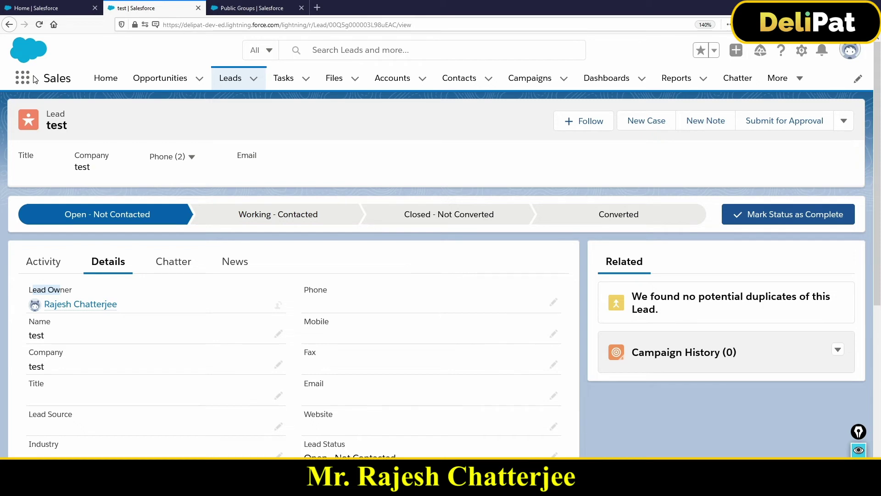
pyautogui.scroll(-5, 103, 408)
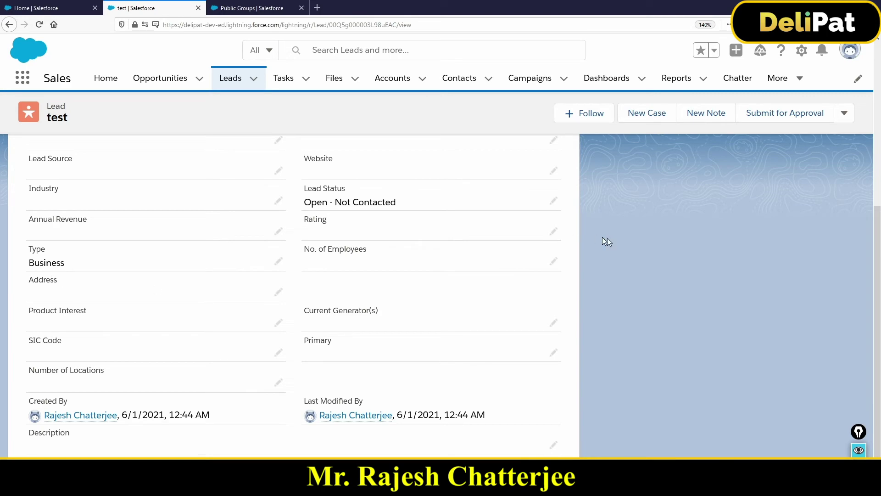
pyautogui.scroll(5, 781, 213)
# Open the test lead's sharing and inspect the user and public group it is shared with, including their access.
pyautogui.click(843, 121)
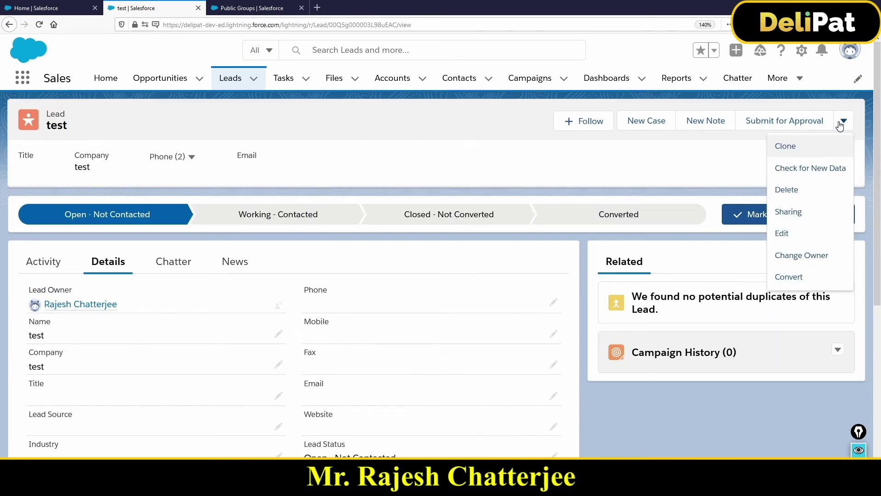
pyautogui.click(796, 212)
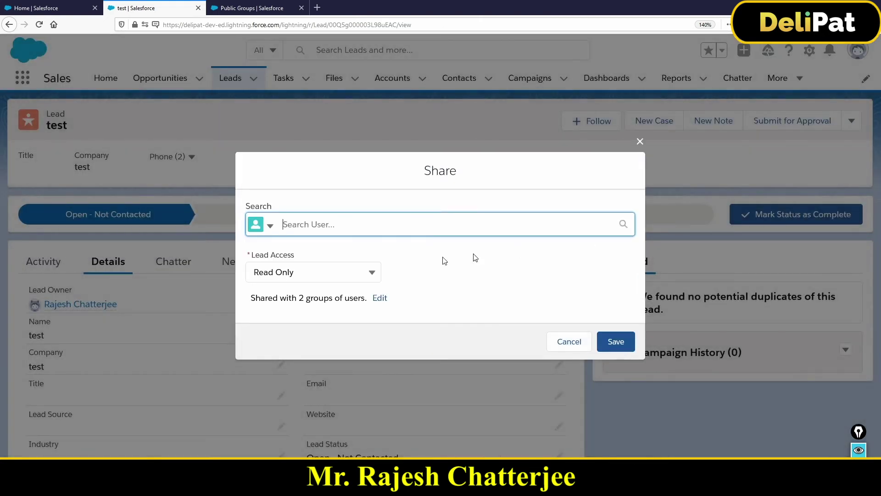
pyautogui.moveTo(256, 297); pyautogui.dragTo(367, 299)
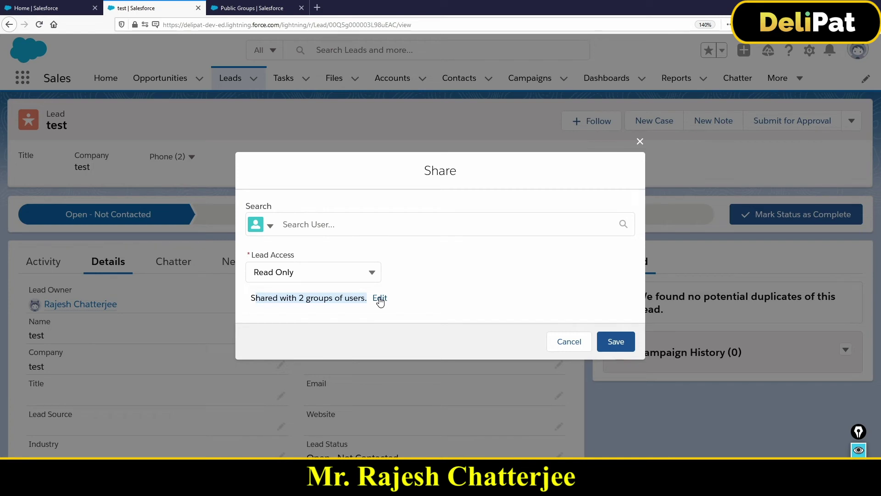
pyautogui.click(379, 298)
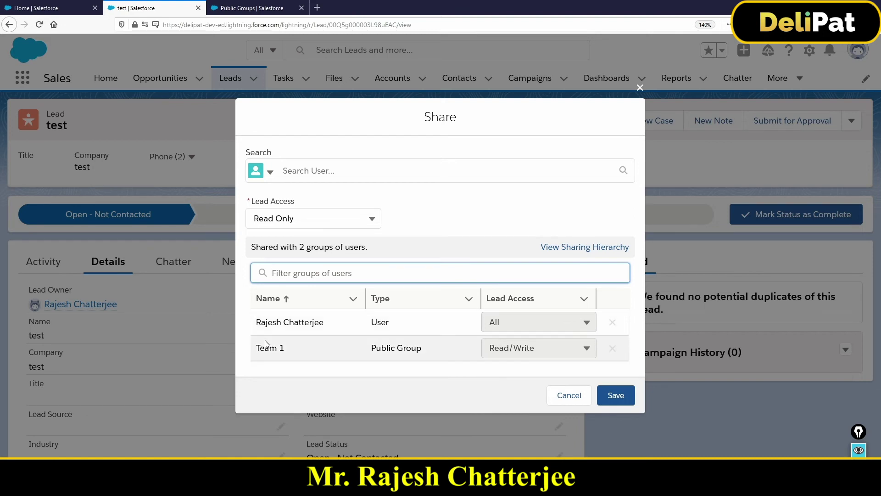
pyautogui.click(262, 321)
pyautogui.moveTo(257, 346); pyautogui.dragTo(284, 349)
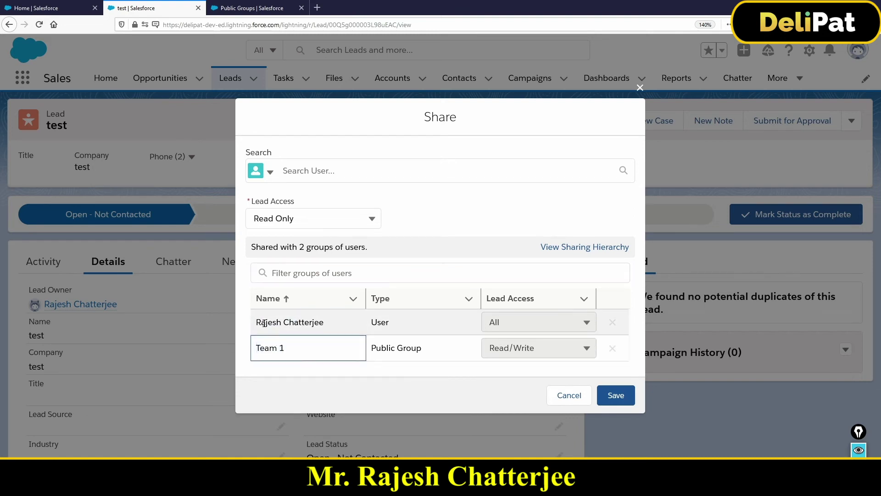
pyautogui.click(310, 325)
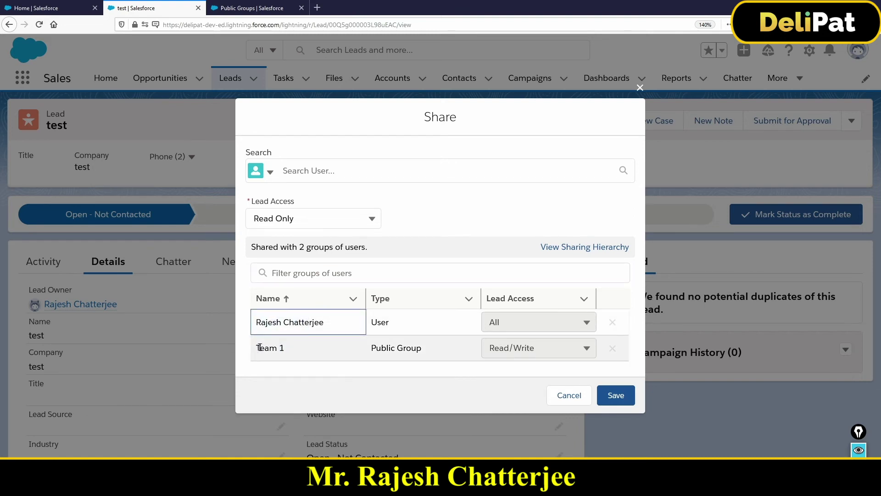
pyautogui.click(285, 350)
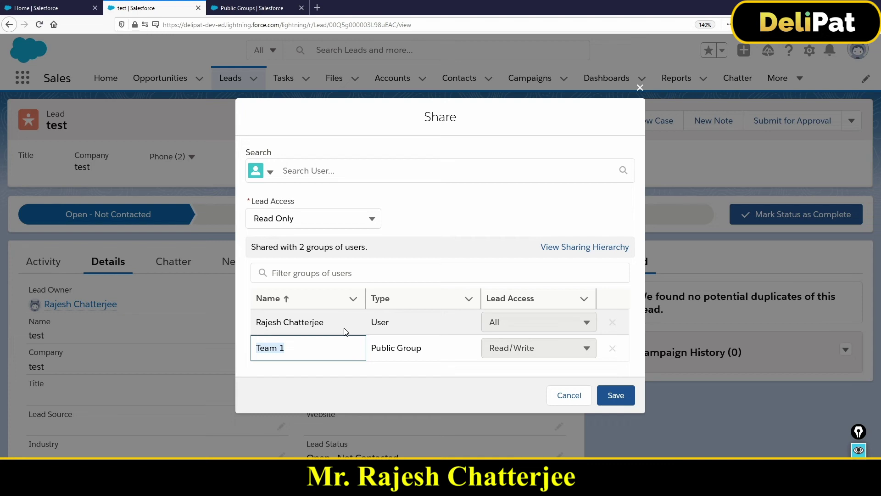
# Switch to the Notepad notes, insert five blank lines below "Record Level Security", and select that heading.
pyautogui.scroll(5, 219, 269)
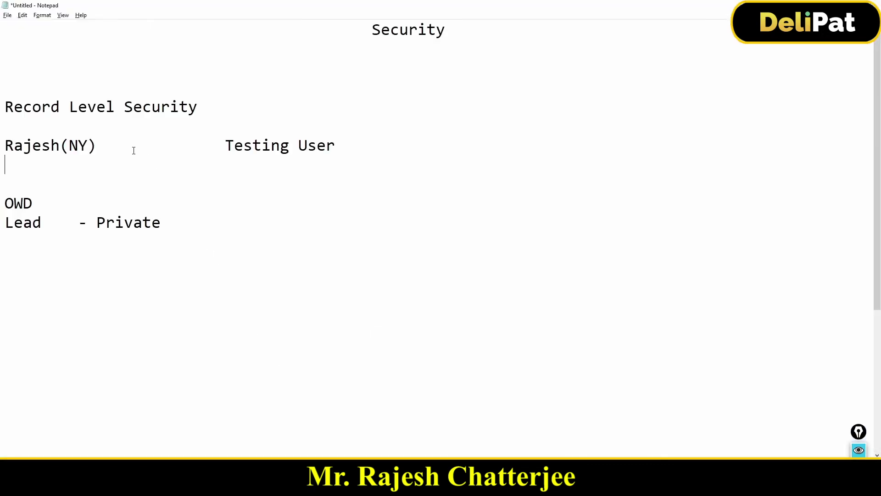
pyautogui.click(214, 111)
pyautogui.press('Return')
pyautogui.press('Return')
pyautogui.press('Return')
pyautogui.press('Return')
pyautogui.press('Return')
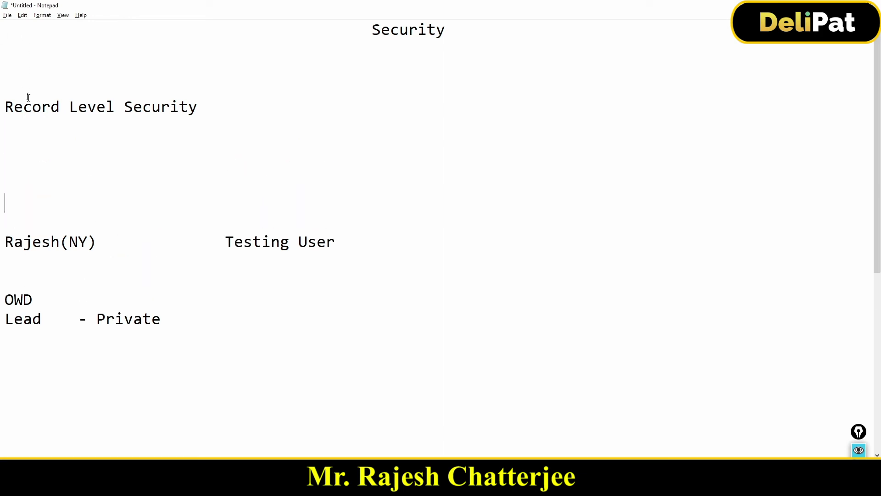
pyautogui.moveTo(5, 106); pyautogui.dragTo(201, 115)
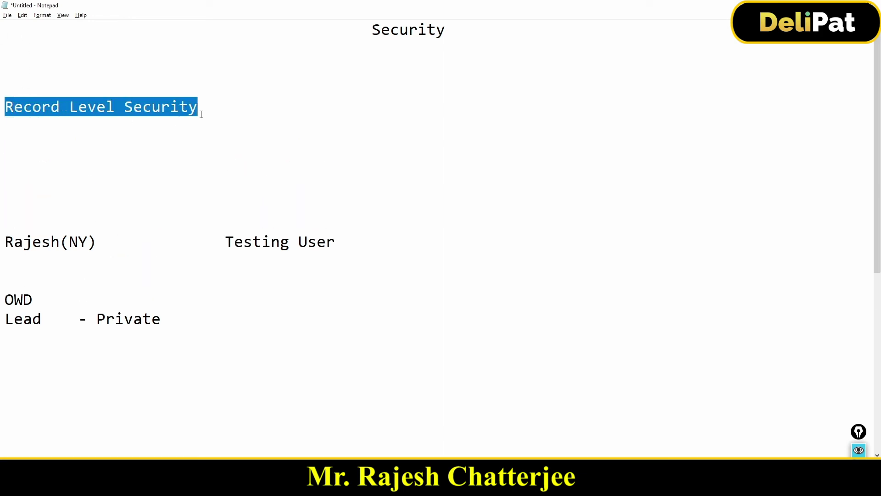
# Insert five more blank lines directly below the "Record Level Security" heading.
pyautogui.click(204, 103)
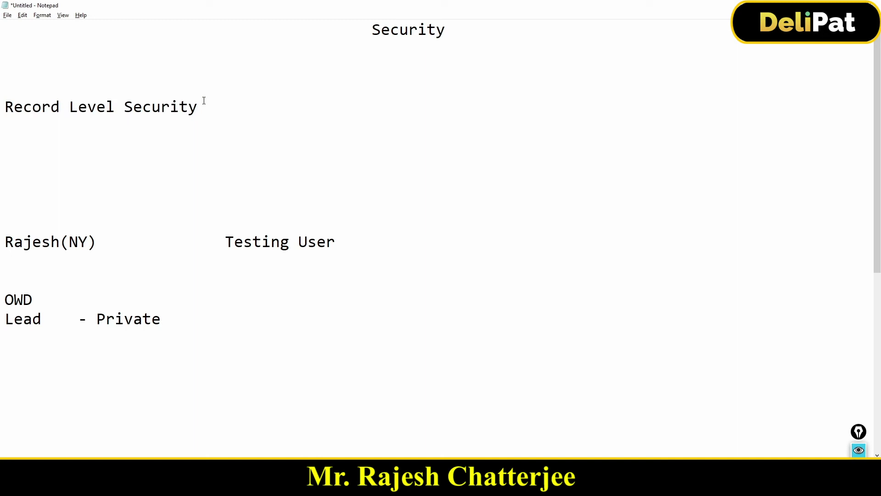
pyautogui.press('Return')
pyautogui.press('Return')
pyautogui.press('Return')
pyautogui.press('Return')
pyautogui.press('Return')
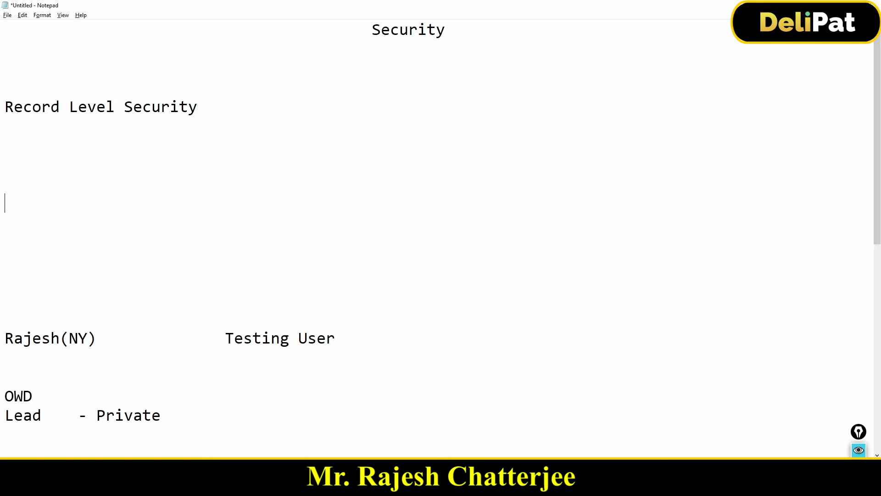
# Start a numbered list directly under the "Record Level Security" heading with "1. OWD" and "2. Manual Sharing".
pyautogui.press('Up')
pyautogui.press('Up')
pyautogui.press('Up')
pyautogui.press('Up')
pyautogui.write('1. OWD')
pyautogui.press('Return')
pyautogui.write('2.')
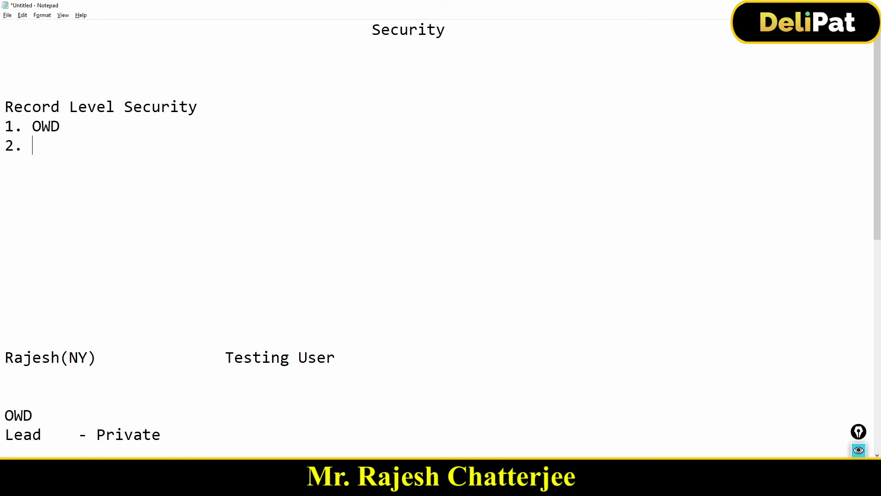
pyautogui.write('Manual Sg')
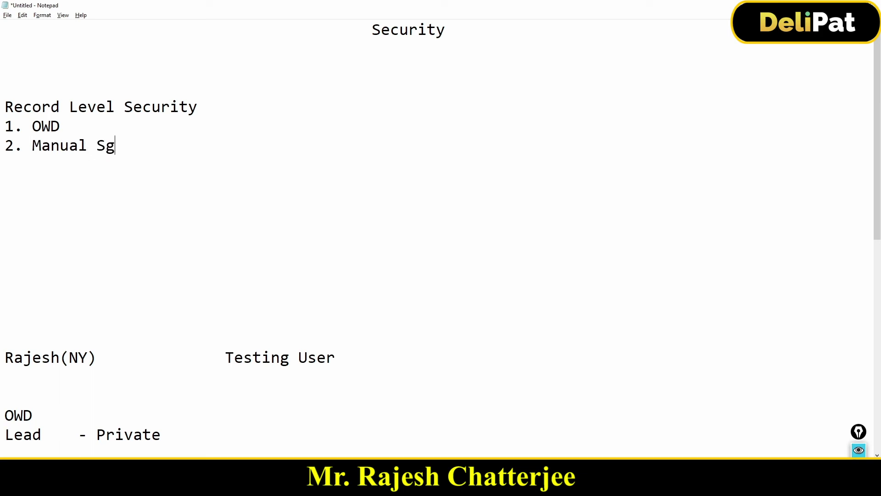
pyautogui.press('BackSpace')
pyautogui.write('haring')
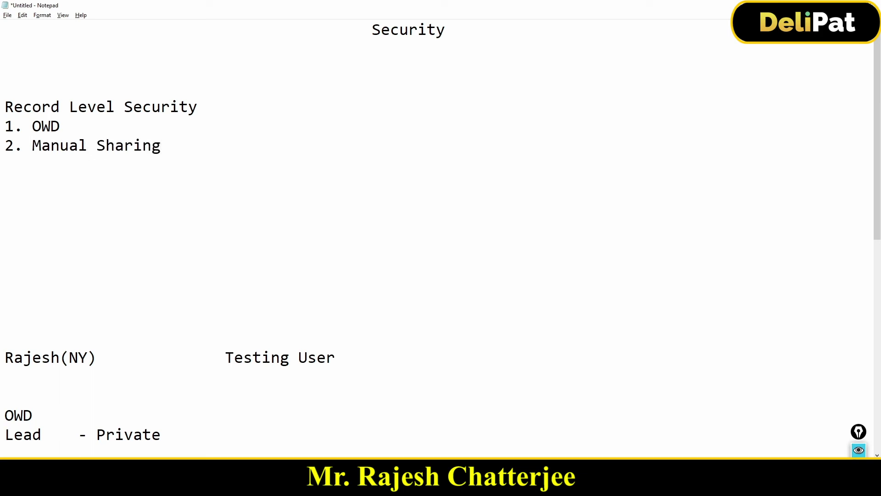
# Add "3. Auto Sharing" and "4. Role" to the numbered list of record-level security methods.
pyautogui.press('Return')
pyautogui.write('3.')
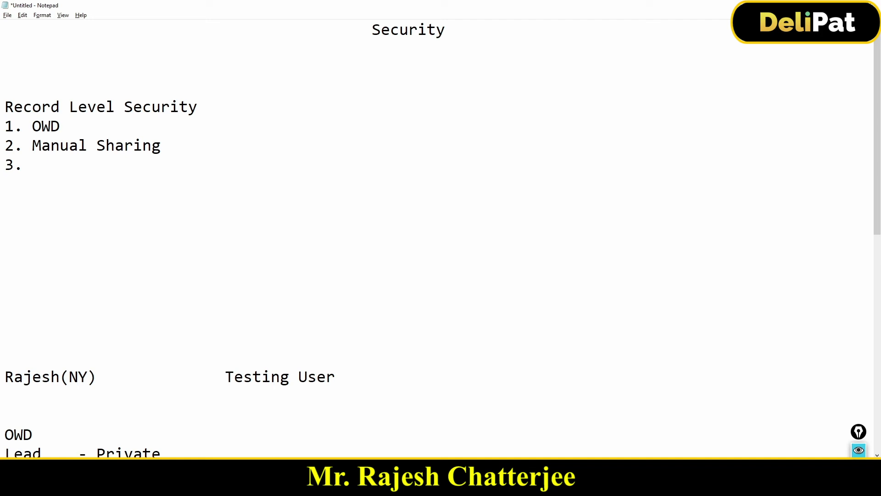
pyautogui.write(' Auto Sharing')
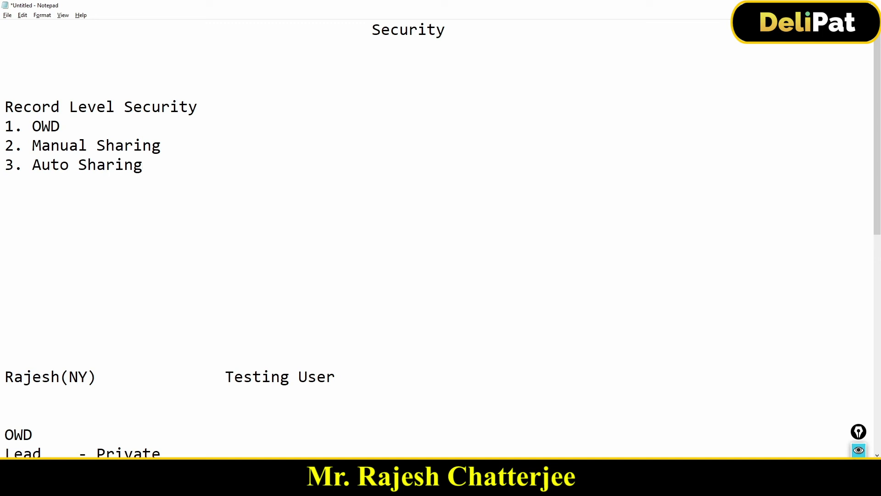
pyautogui.press('Return')
pyautogui.write('4')
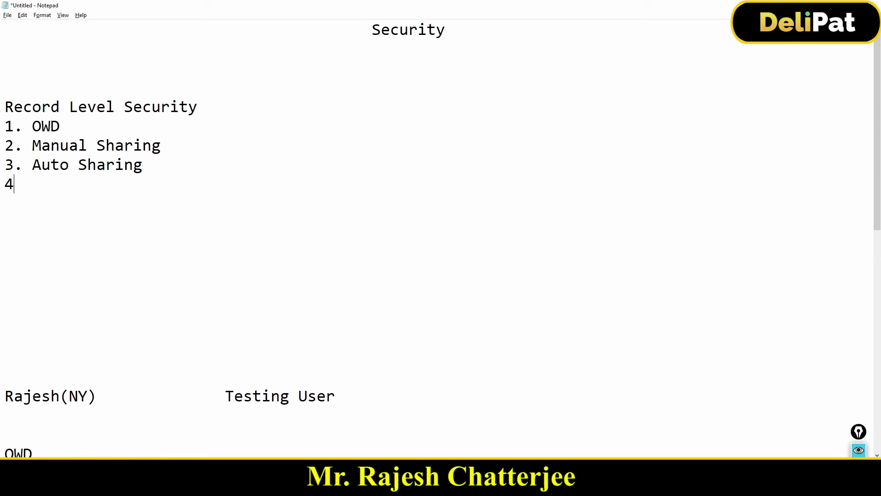
pyautogui.write('. Role')
# Highlight the Manual Sharing, Auto Sharing and Role entries in the list to point them out.
pyautogui.moveTo(78, 195); pyautogui.dragTo(12, 151)
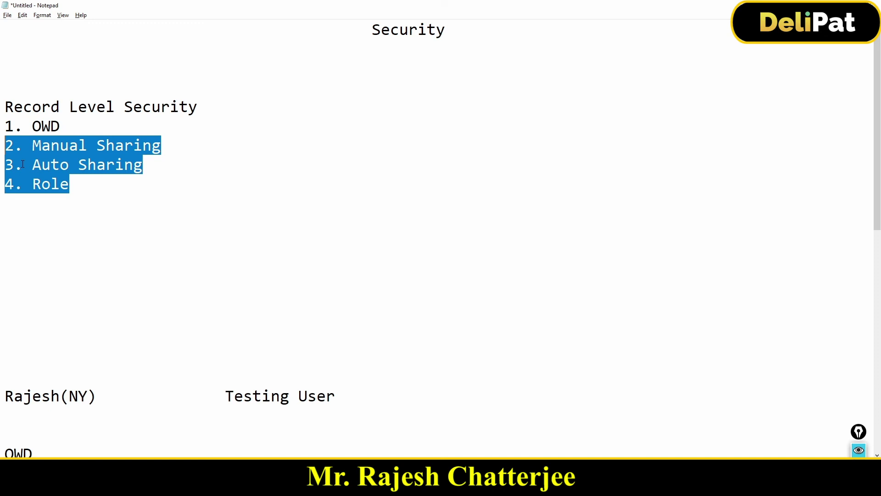
pyautogui.click(91, 222)
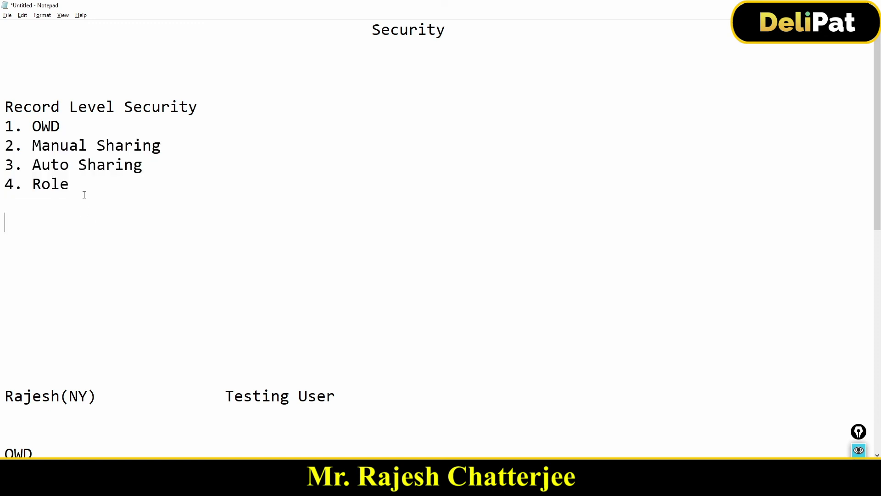
pyautogui.moveTo(82, 193); pyautogui.dragTo(13, 145)
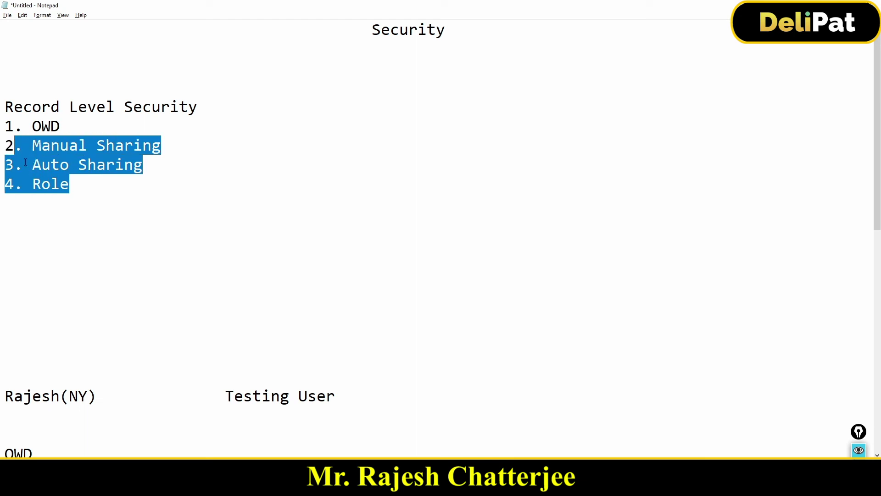